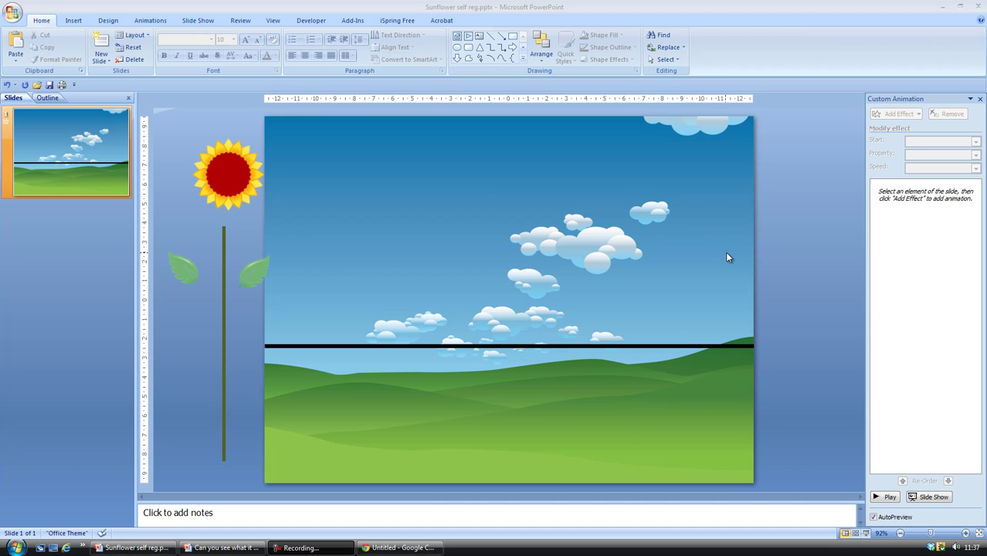
Turn off advancing the slide on mouse click and apply the transition settings to all slides.
{"action": "left_click", "coordinate": [148, 21]}
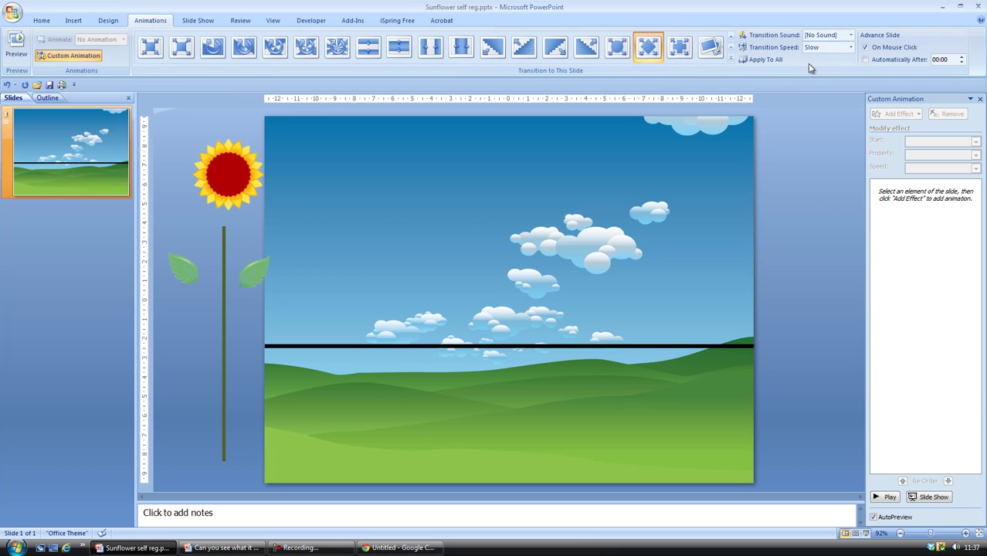
{"action": "left_click", "coordinate": [863, 50]}
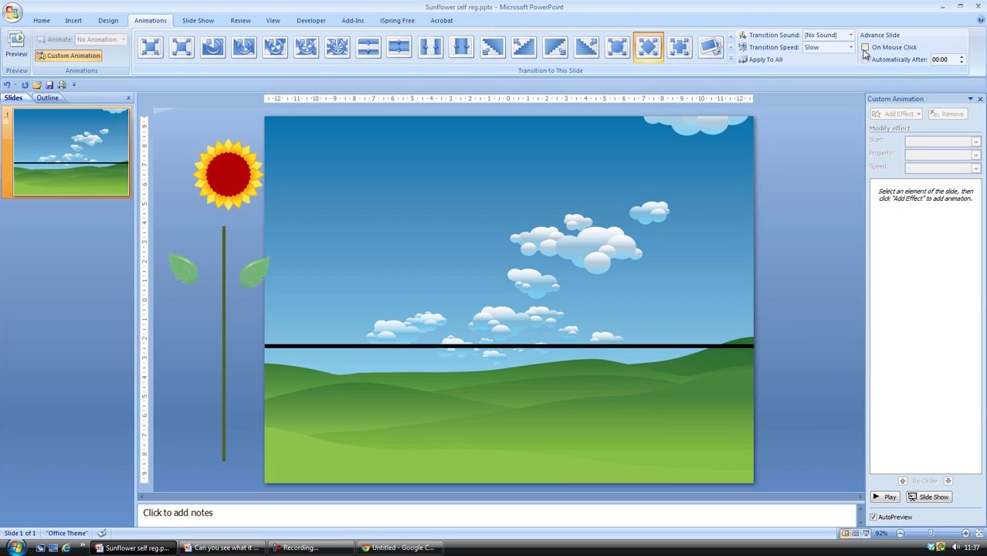
{"action": "left_click", "coordinate": [759, 62]}
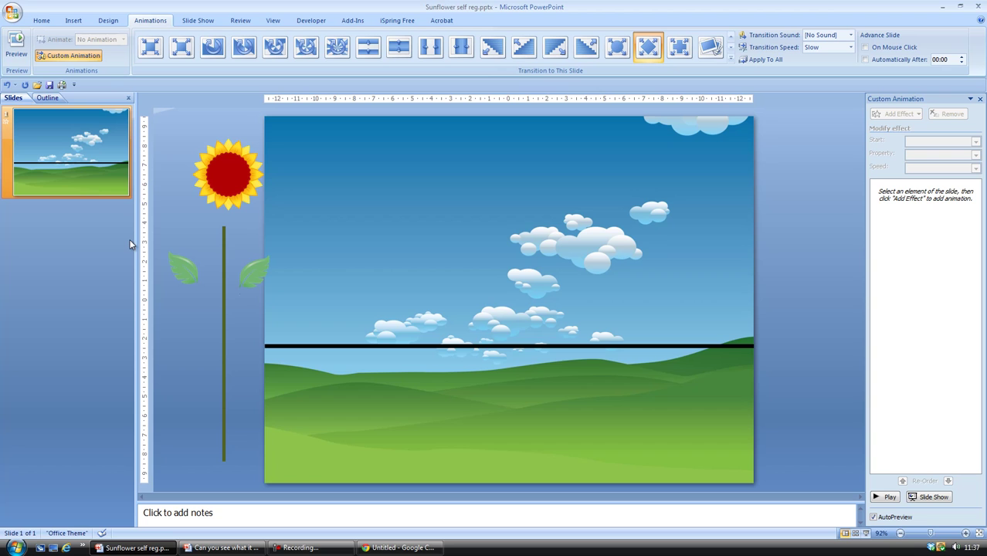
Spread the flower head and both leaves away from the stem beside the slide.
{"action": "left_click", "coordinate": [224, 269]}
{"action": "left_click", "coordinate": [218, 181]}
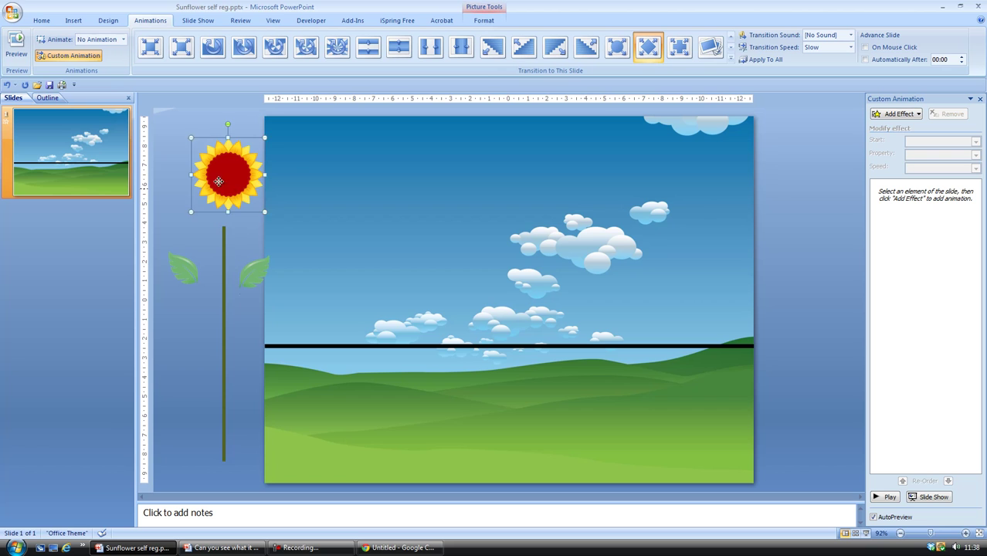
{"action": "left_click_drag", "start_coordinate": [218, 181], "coordinate": [198, 160]}
{"action": "left_click_drag", "start_coordinate": [193, 269], "coordinate": [194, 258]}
{"action": "left_click_drag", "start_coordinate": [263, 252], "coordinate": [270, 241]}
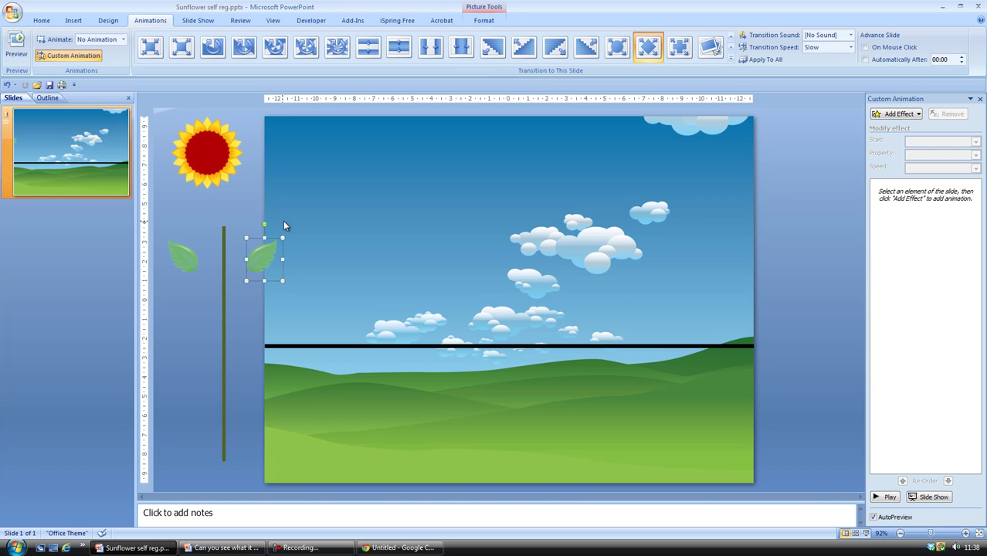
{"action": "left_click", "coordinate": [203, 223]}
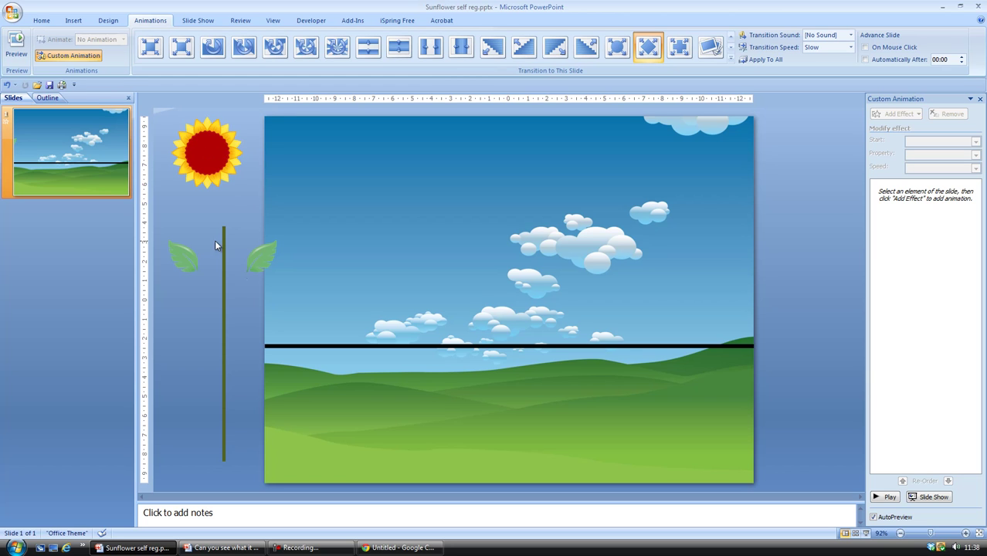
Place the flower head on top of the stem and attach the right leaf to the middle of the stem.
{"action": "left_click", "coordinate": [211, 170]}
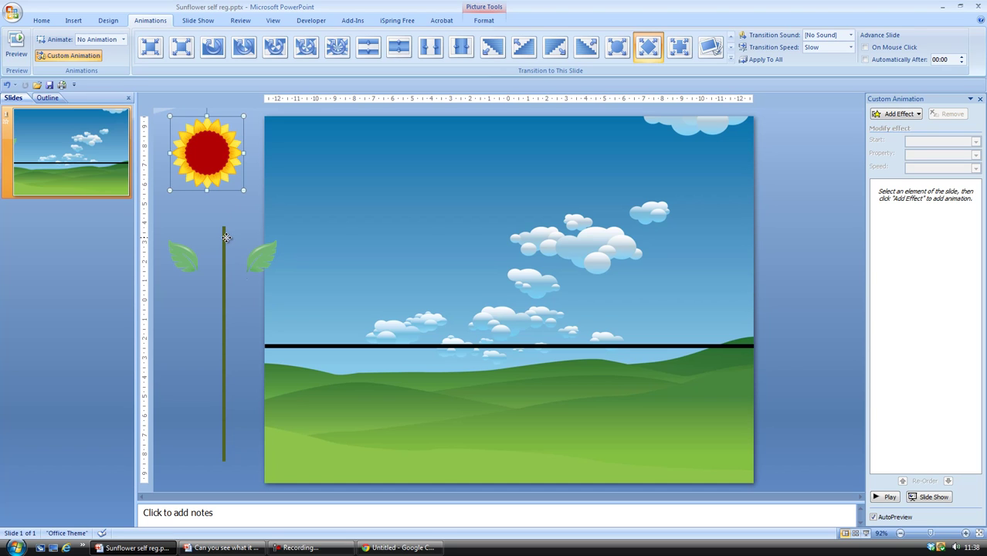
{"action": "left_click_drag", "start_coordinate": [226, 239], "coordinate": [227, 238]}
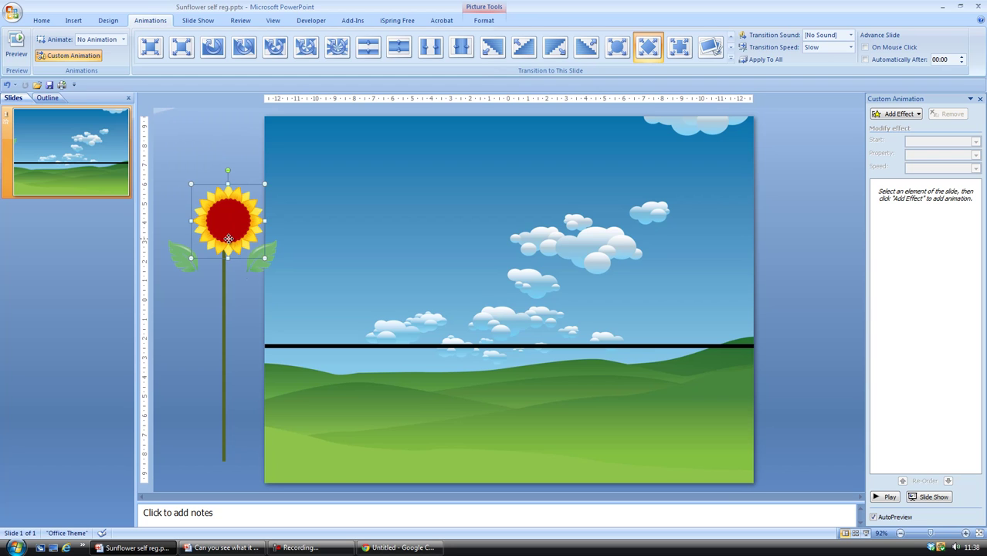
{"action": "left_click", "coordinate": [261, 261]}
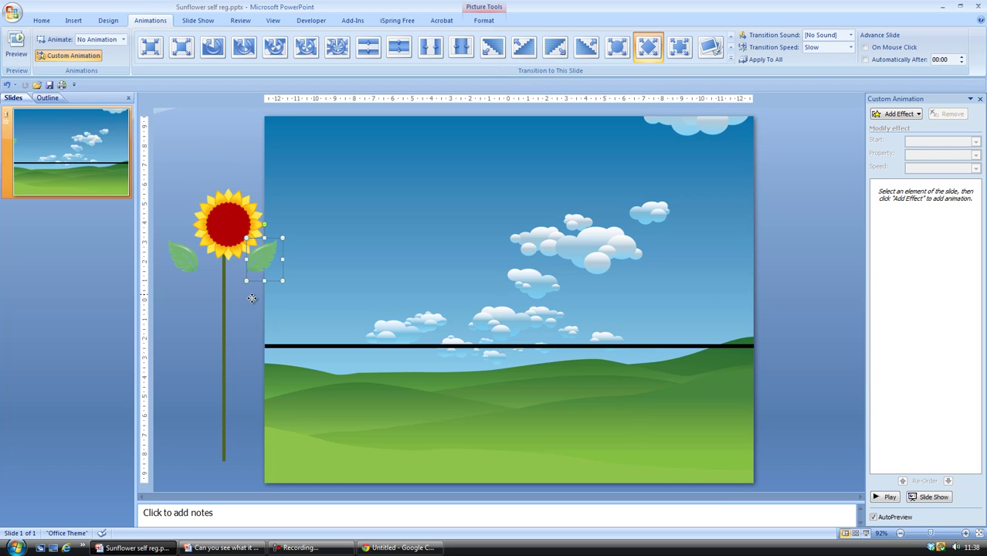
{"action": "left_click_drag", "start_coordinate": [242, 321], "coordinate": [231, 323]}
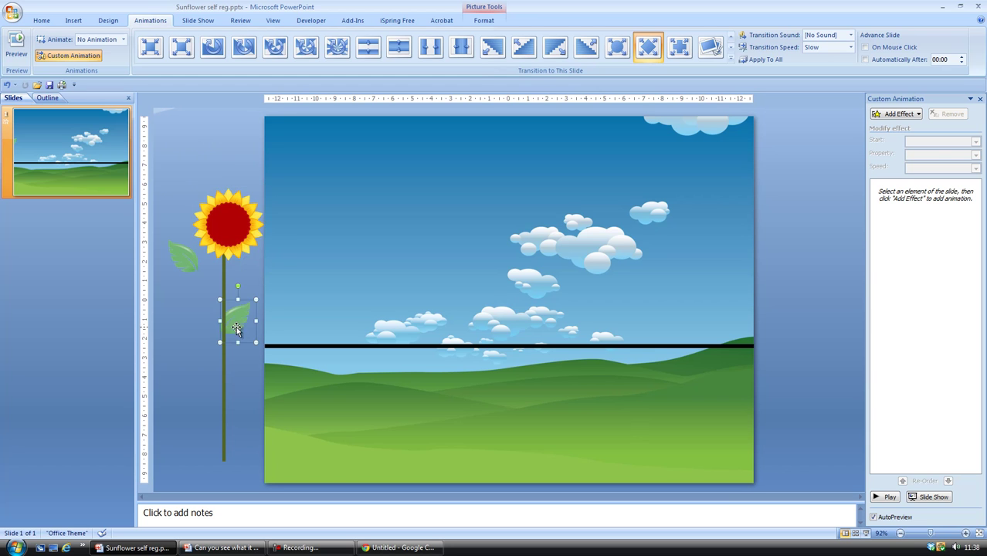
{"action": "left_click", "coordinate": [194, 258]}
{"action": "left_click_drag", "start_coordinate": [194, 253], "coordinate": [193, 244]}
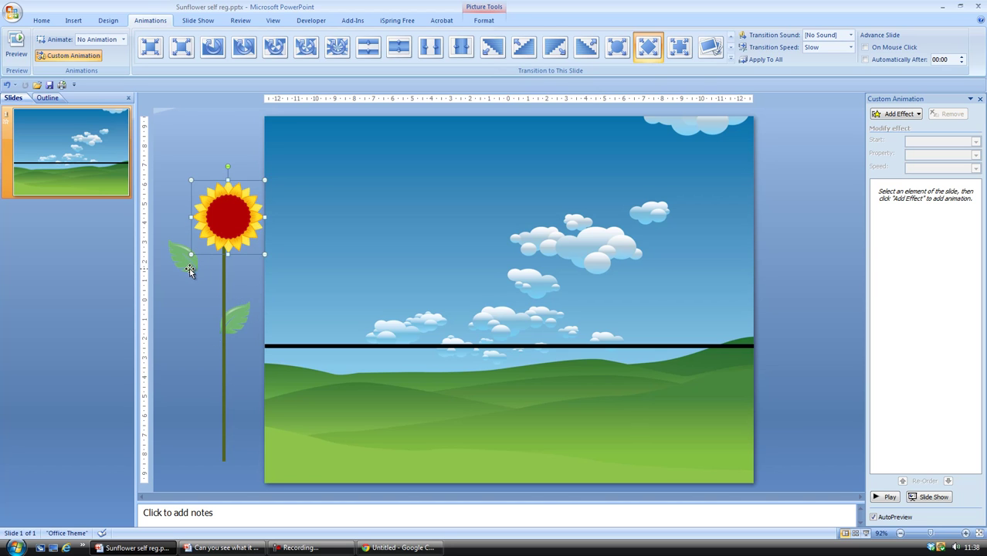
Attach the left leaf to the lower part of the stem and raise the right leaf slightly.
{"action": "left_click", "coordinate": [188, 272]}
{"action": "left_click_drag", "start_coordinate": [187, 280], "coordinate": [215, 382]}
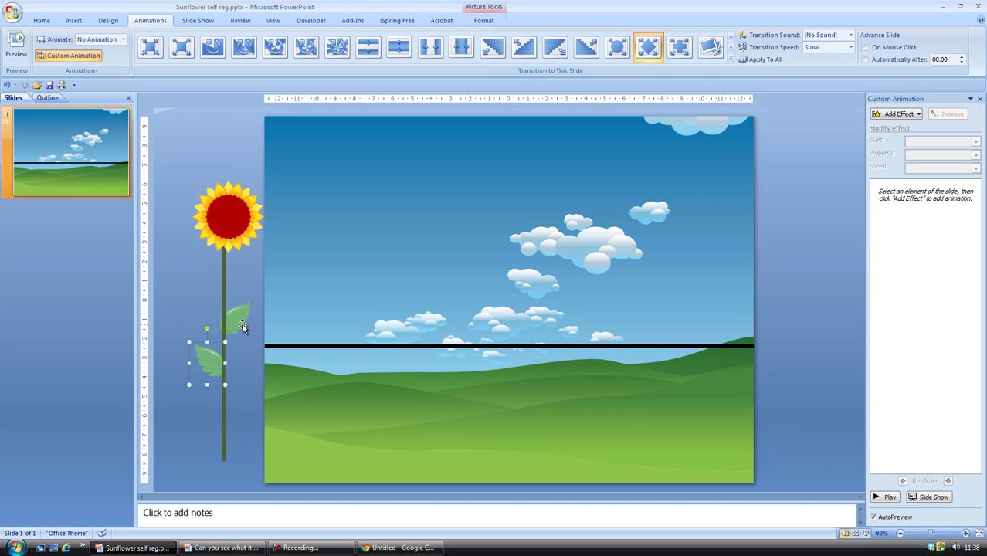
{"action": "left_click", "coordinate": [240, 317]}
{"action": "left_click_drag", "start_coordinate": [239, 317], "coordinate": [234, 301]}
Centre the flower head over the stem and align the right leaf's base with the stem's right edge.
{"action": "left_click", "coordinate": [244, 238]}
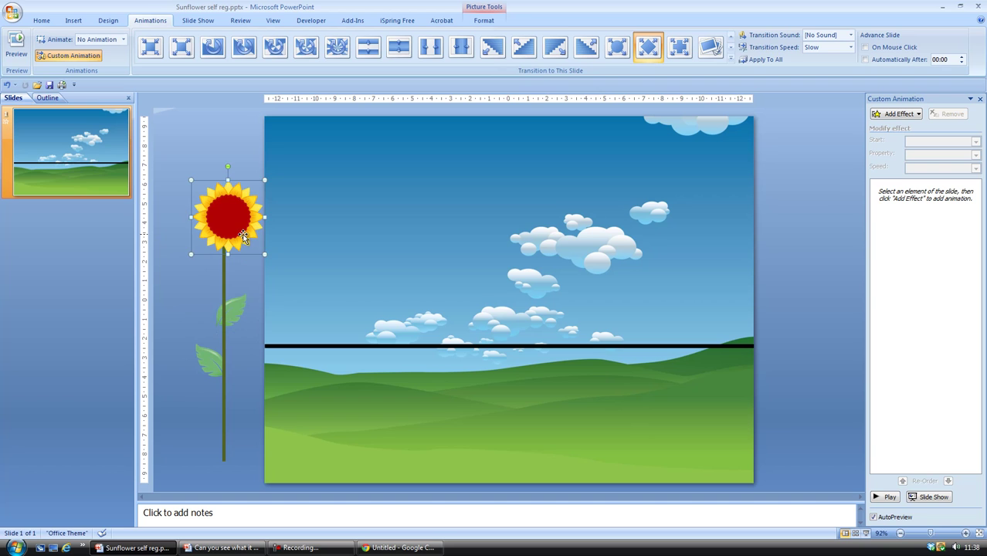
{"action": "left_click_drag", "start_coordinate": [243, 235], "coordinate": [240, 236]}
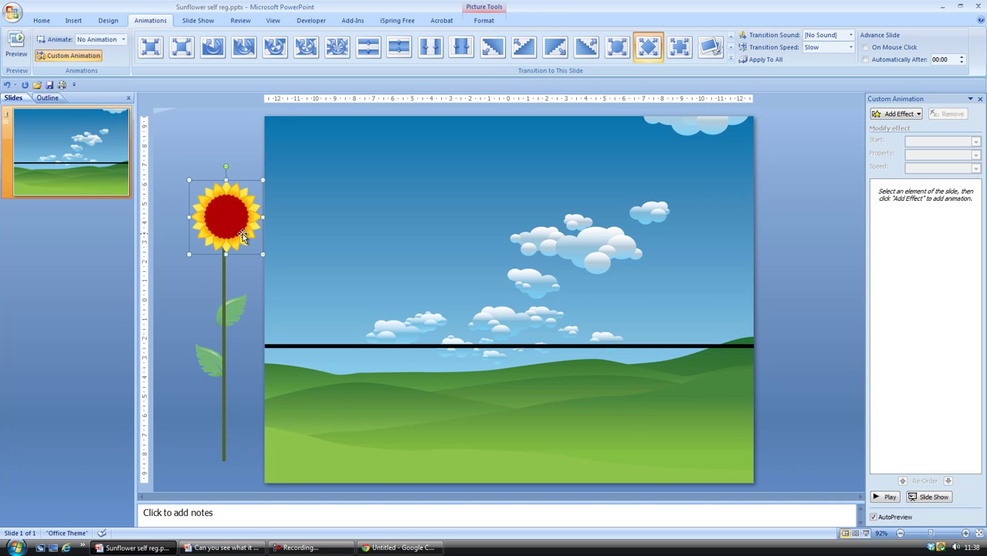
{"action": "left_click", "coordinate": [236, 278]}
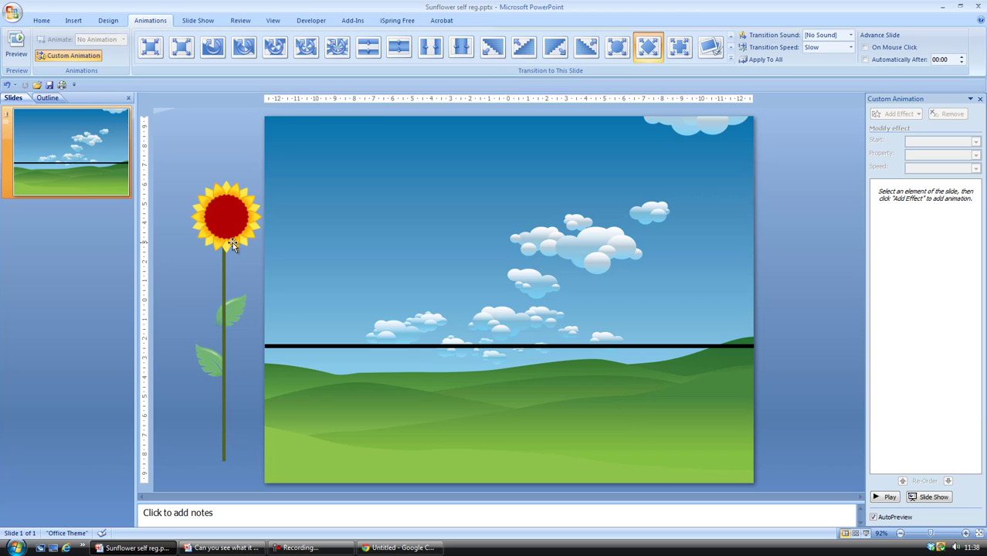
{"action": "left_click", "coordinate": [240, 322]}
{"action": "left_click_drag", "start_coordinate": [239, 323], "coordinate": [245, 323]}
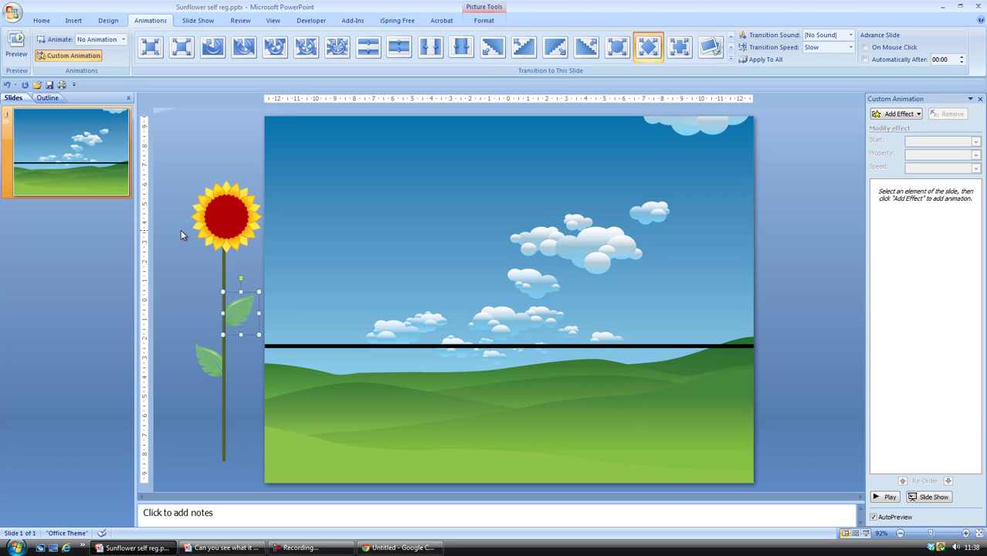
Draw a rectangle about 3.4 cm wide and 1 cm high across the flower head's centre and label it "Child 1".
{"action": "left_click", "coordinate": [77, 22]}
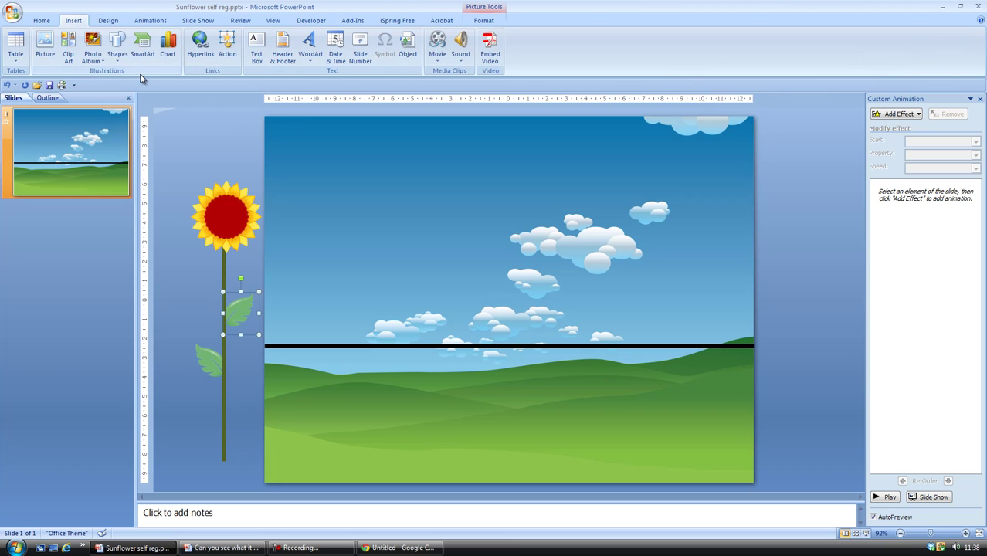
{"action": "left_click", "coordinate": [118, 64]}
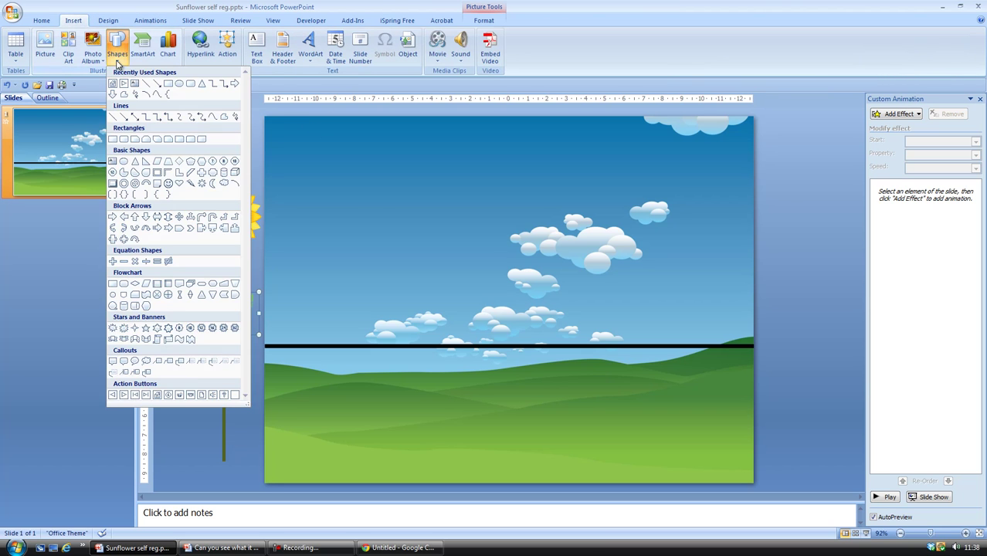
{"action": "left_click", "coordinate": [168, 85]}
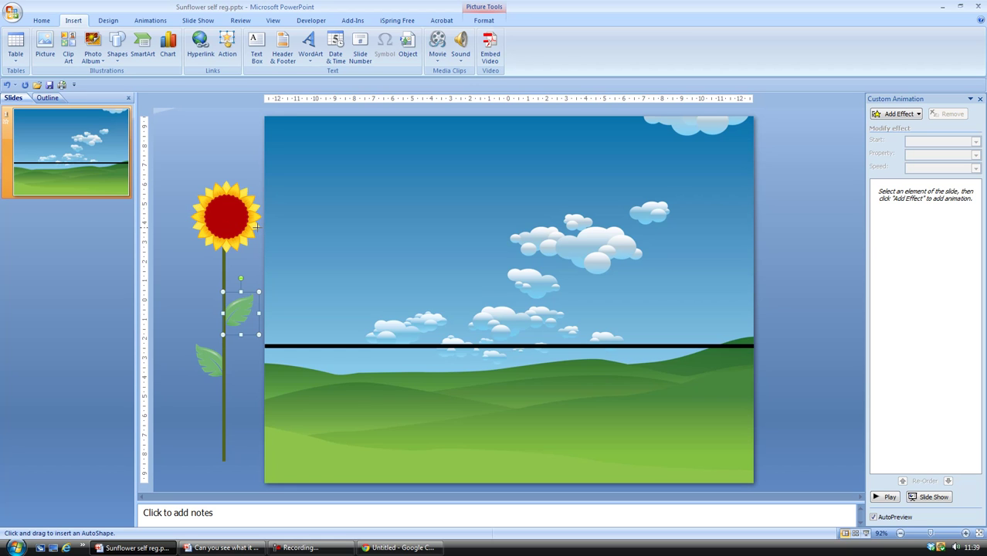
{"action": "left_click_drag", "start_coordinate": [258, 225], "coordinate": [193, 207]}
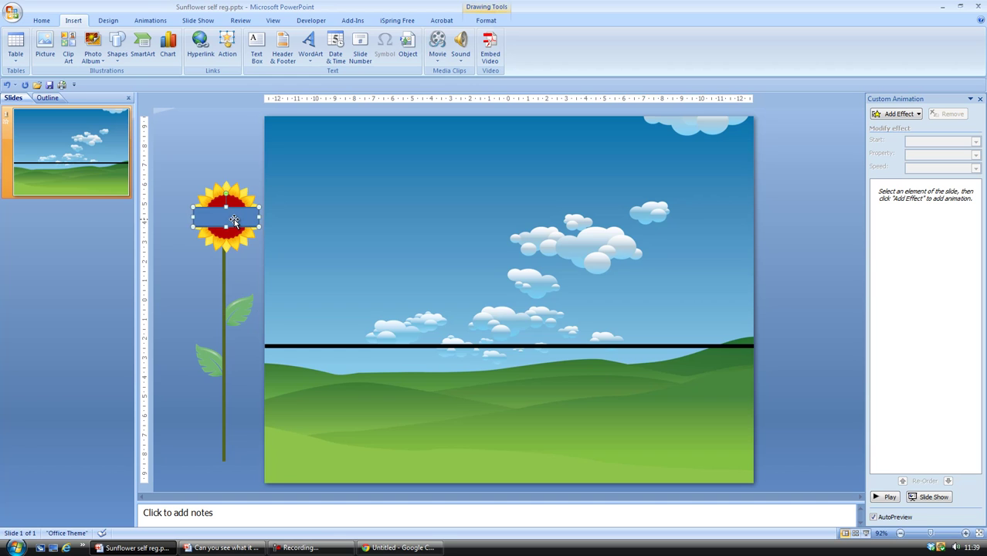
{"action": "type", "text": "Child"}
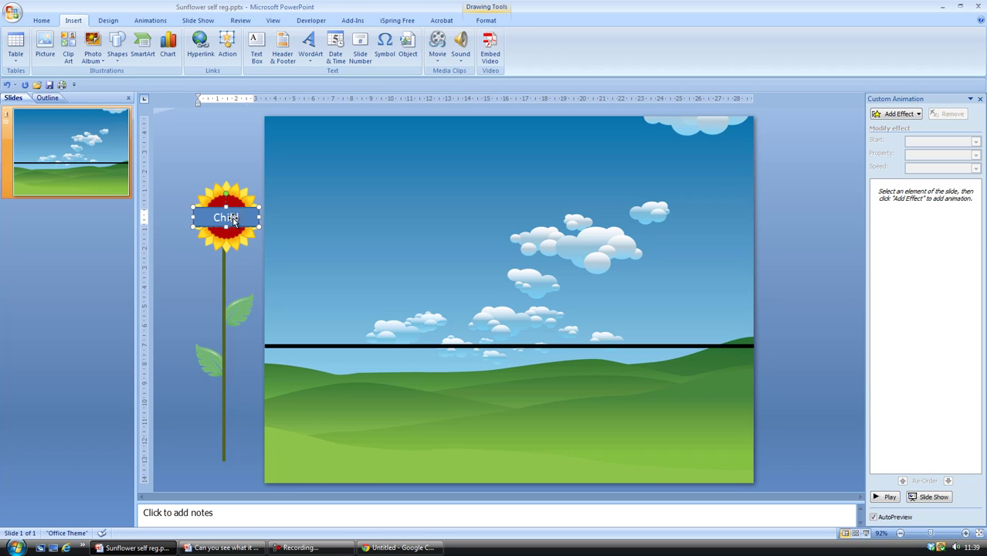
{"action": "type", "text": " 1"}
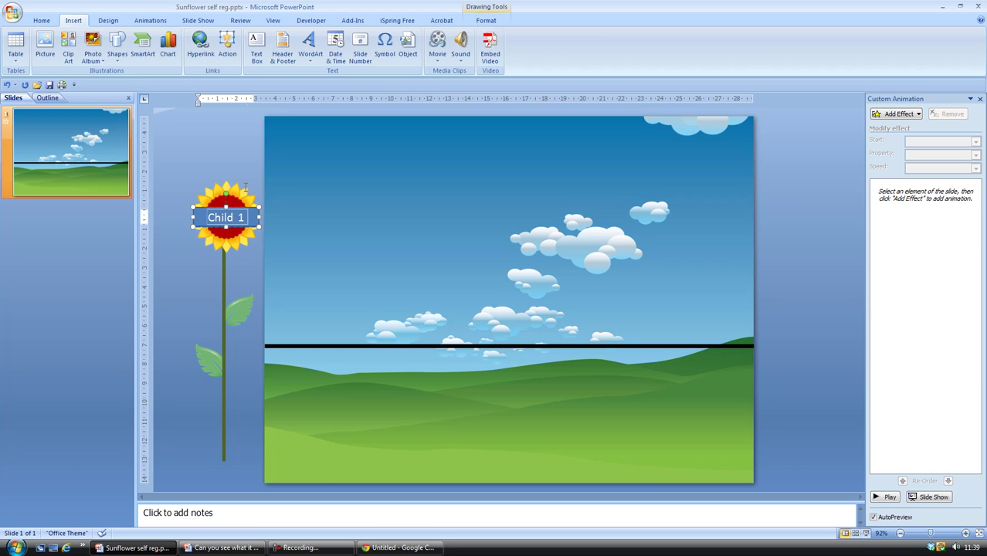
Format the flower label's text in Comic Sans MS at size 14.
{"action": "key", "text": "ctrl+shift+period"}
{"action": "left_click", "coordinate": [234, 160]}
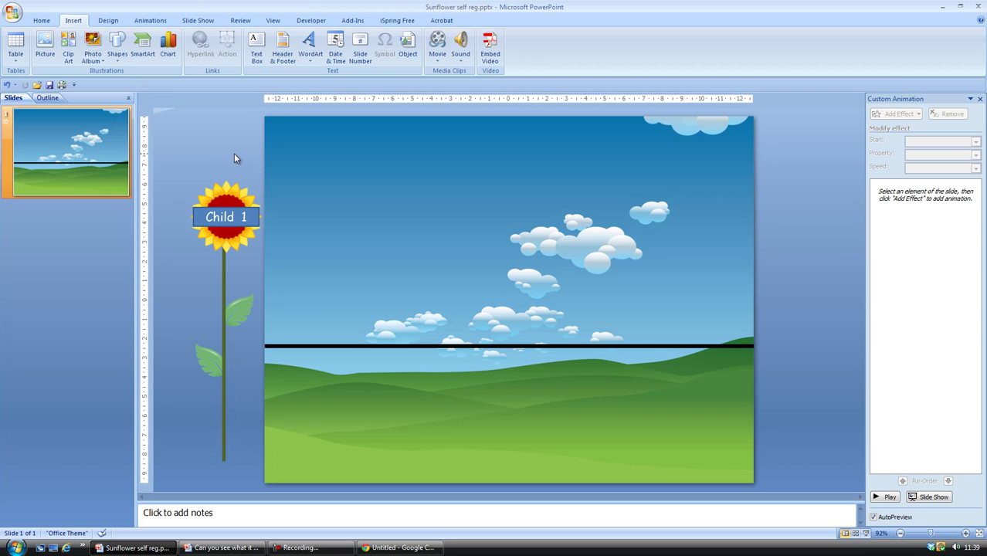
{"action": "left_click", "coordinate": [236, 217]}
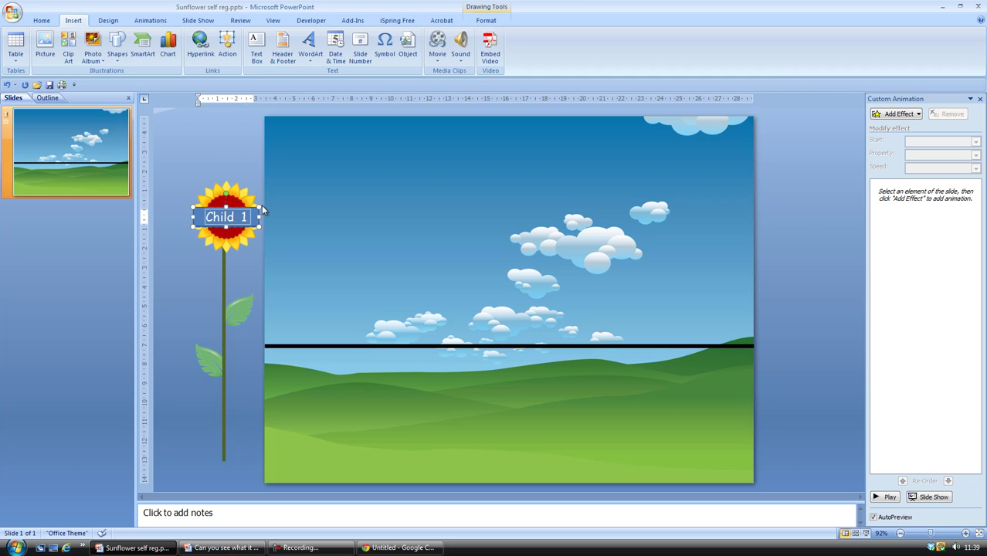
{"action": "key", "text": "ctrl+shift+comma"}
{"action": "key", "text": "ctrl+shift+comma"}
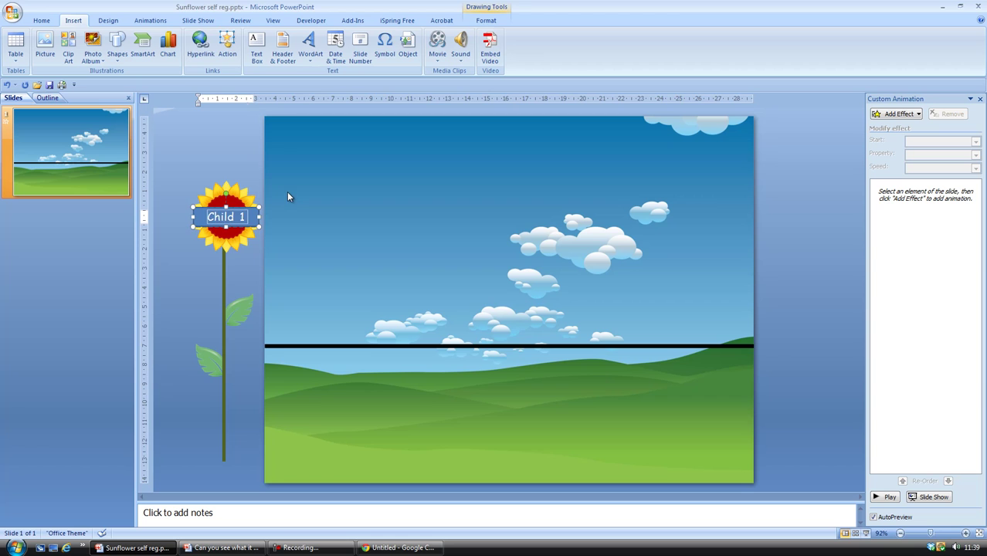
{"action": "left_click", "coordinate": [246, 169]}
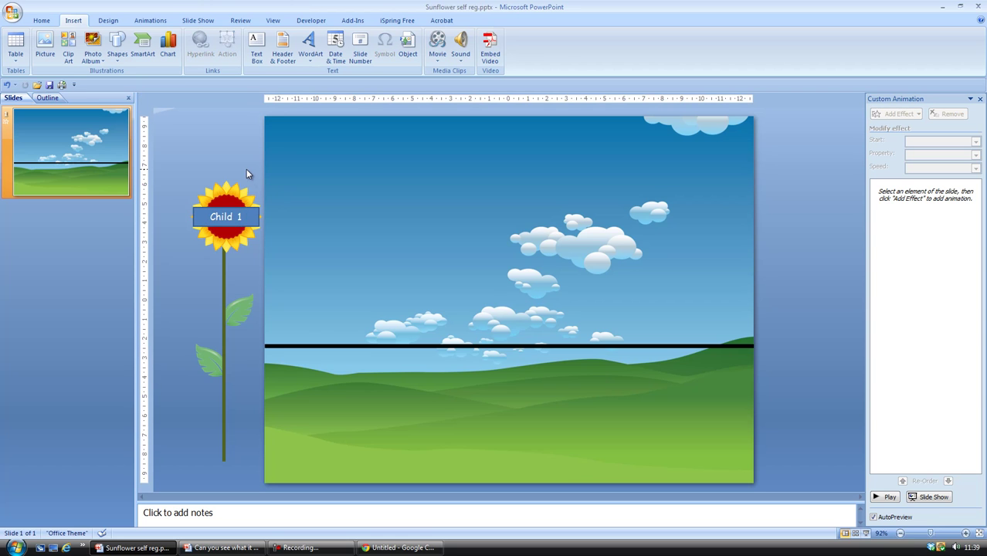
Try the red and green glossy shape styles on the flower label and settle on the orange one.
{"action": "left_click", "coordinate": [217, 225]}
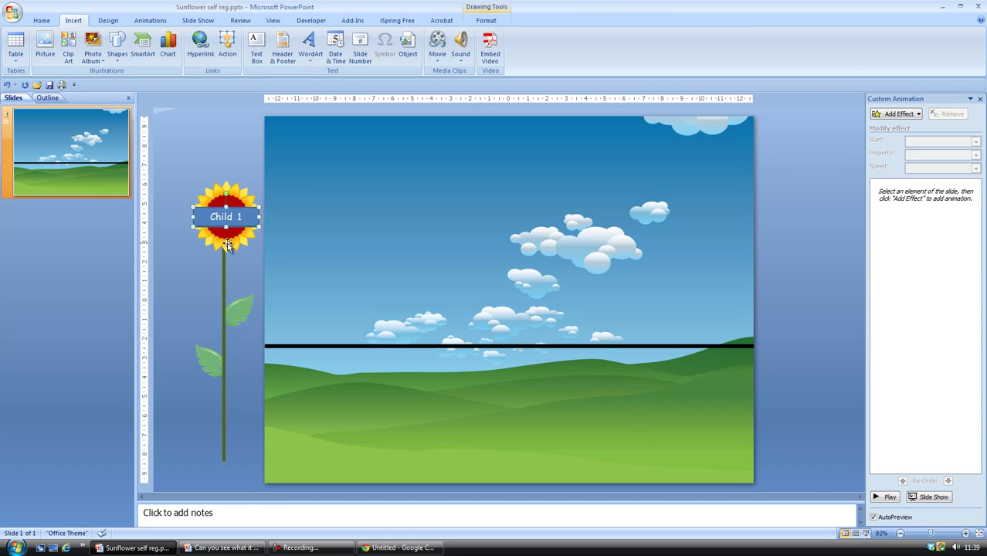
{"action": "left_click", "coordinate": [487, 20]}
{"action": "left_click", "coordinate": [360, 64]}
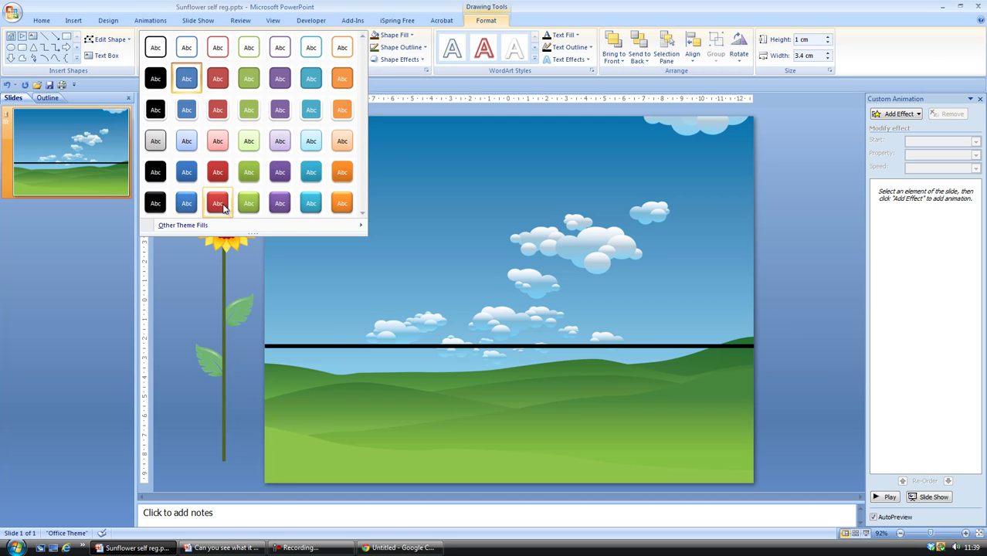
{"action": "left_click", "coordinate": [218, 203]}
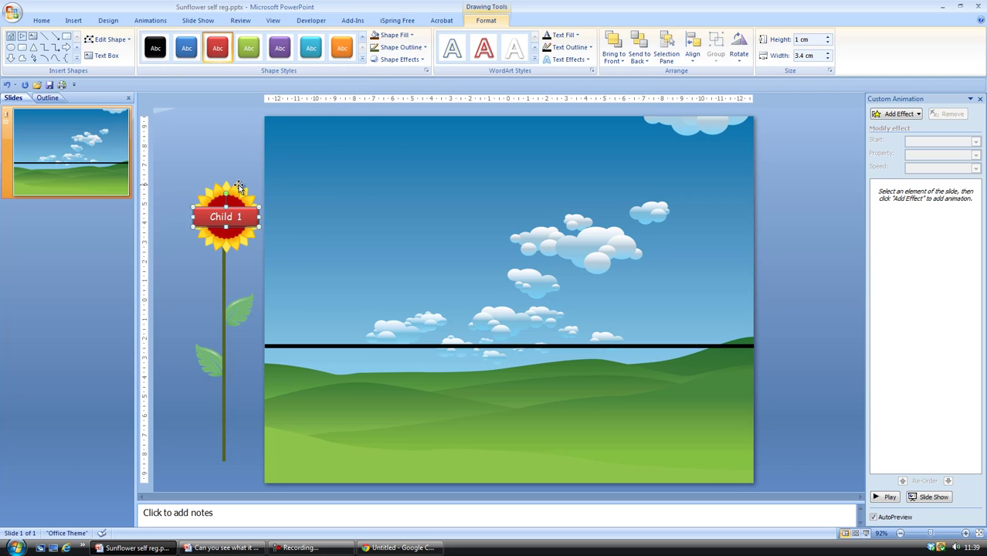
{"action": "left_click", "coordinate": [249, 50]}
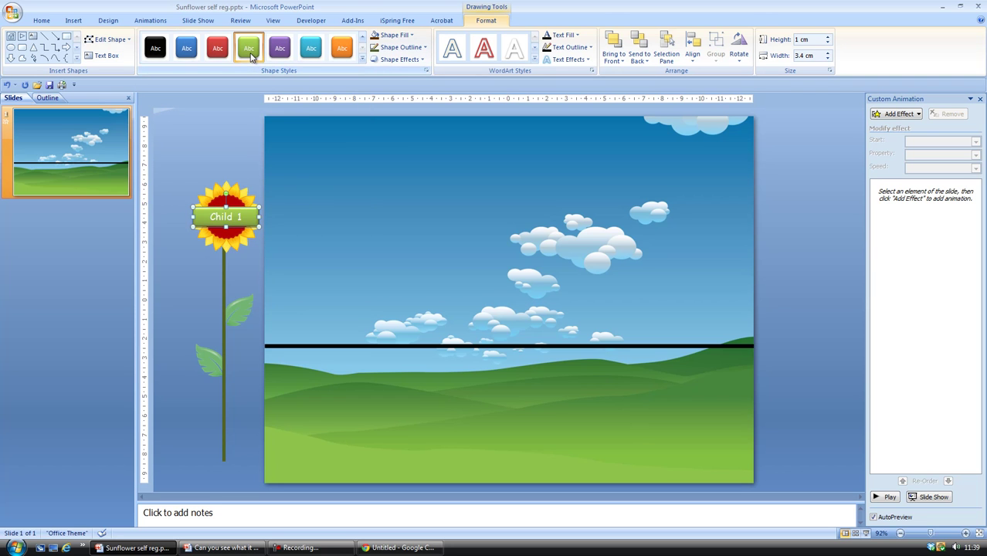
{"action": "left_click", "coordinate": [342, 49]}
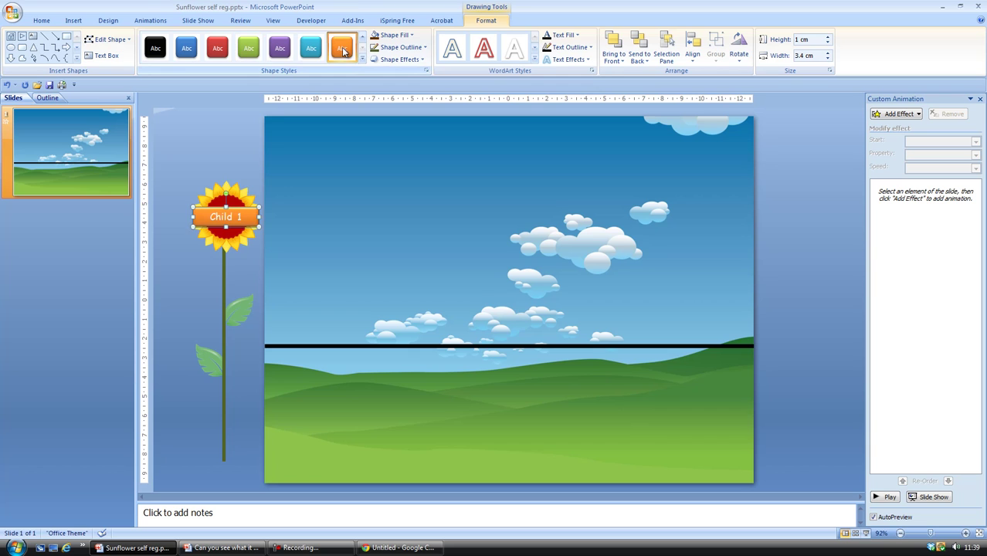
{"action": "left_click", "coordinate": [227, 136]}
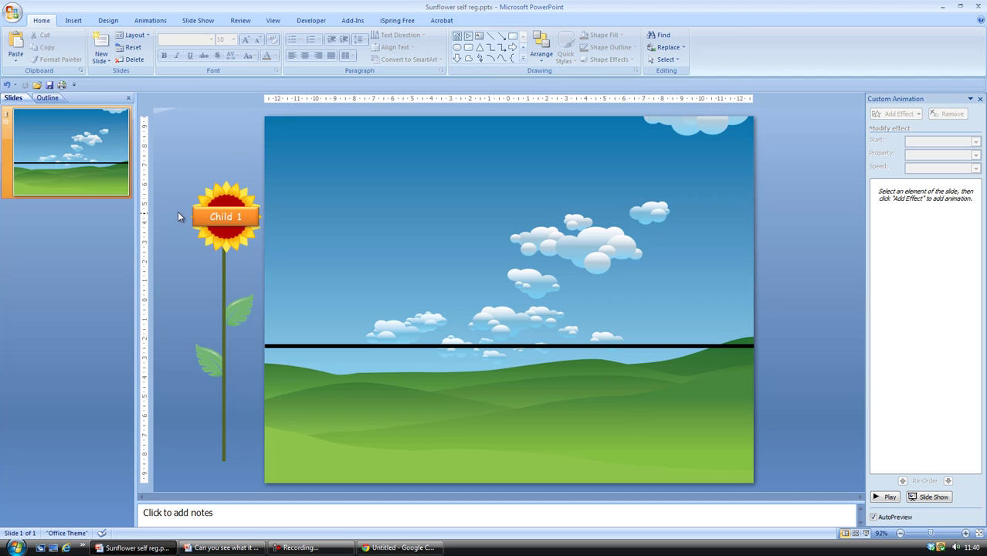
Group the sunflower's head, stem, both leaves and "Child 1" label into one object.
{"action": "left_click", "coordinate": [234, 193]}
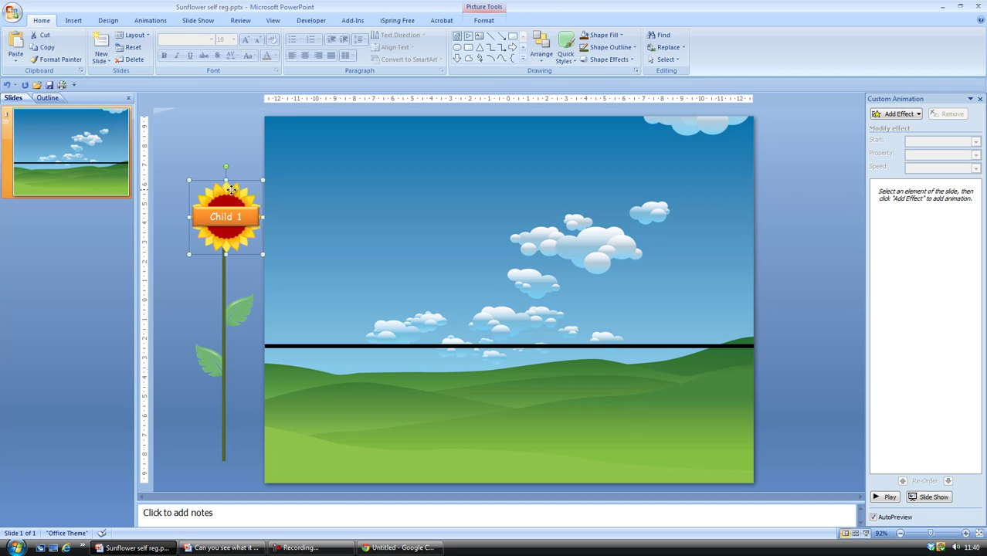
{"action": "left_click", "coordinate": [238, 310], "text": "shift"}
{"action": "left_click", "coordinate": [211, 357], "text": "shift"}
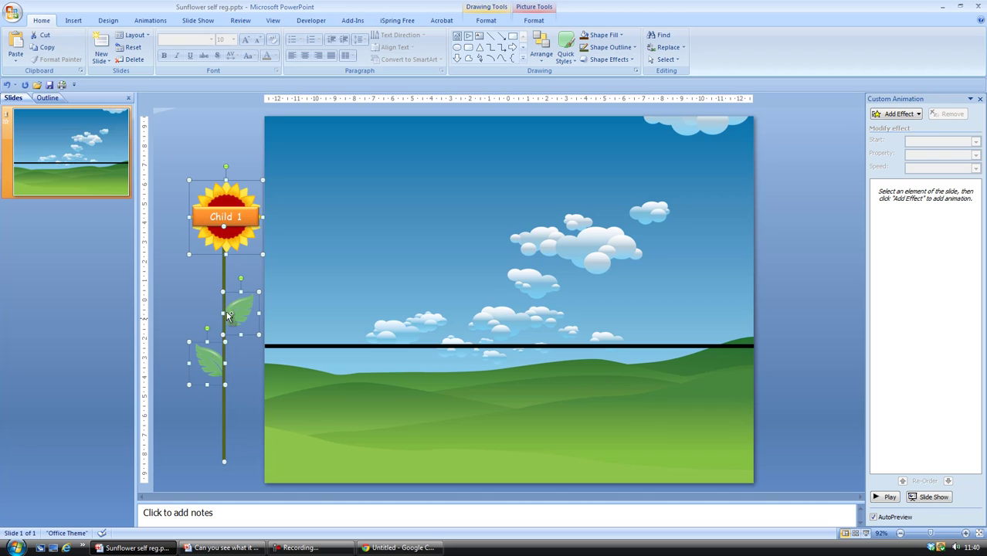
{"action": "left_click", "coordinate": [241, 220]}
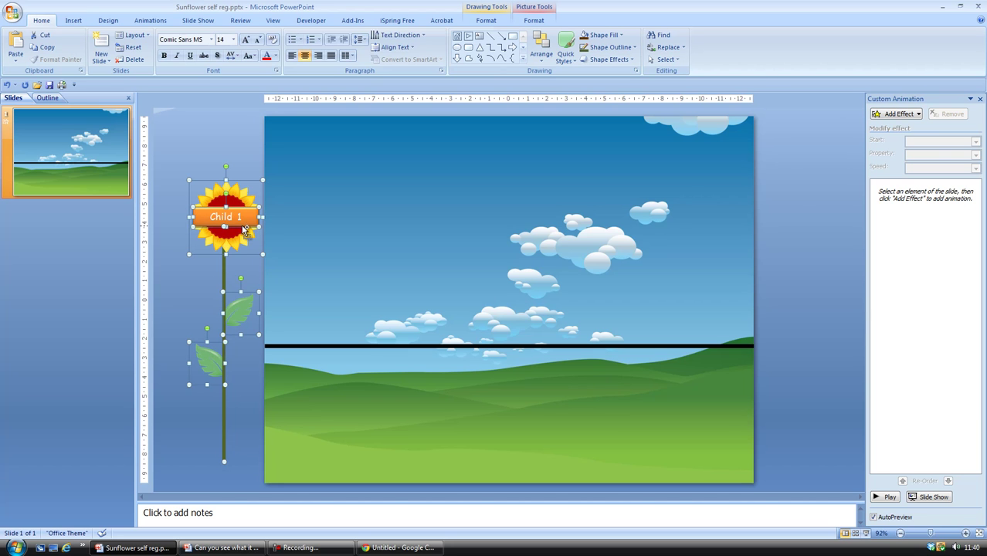
{"action": "left_click", "coordinate": [534, 19]}
{"action": "left_click", "coordinate": [853, 48]}
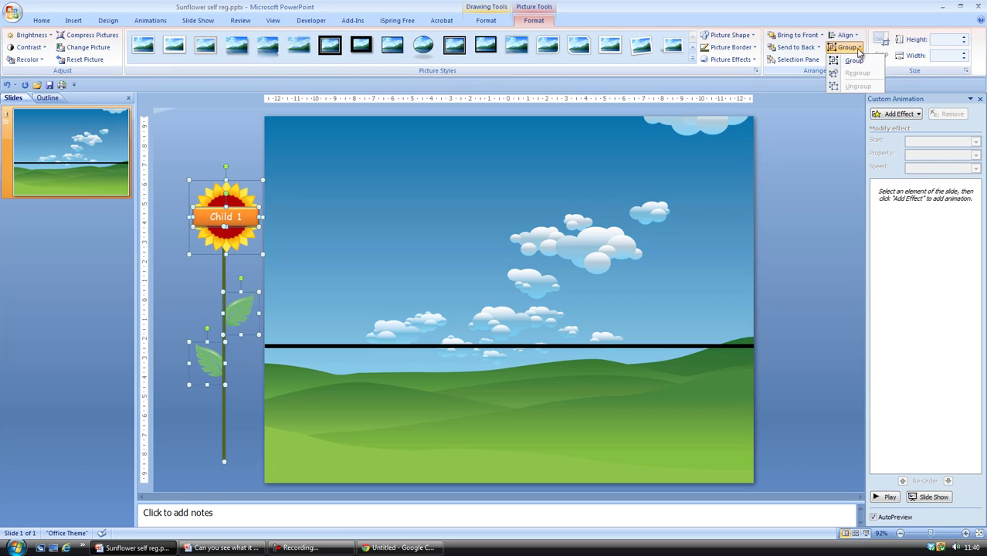
{"action": "left_click", "coordinate": [854, 61]}
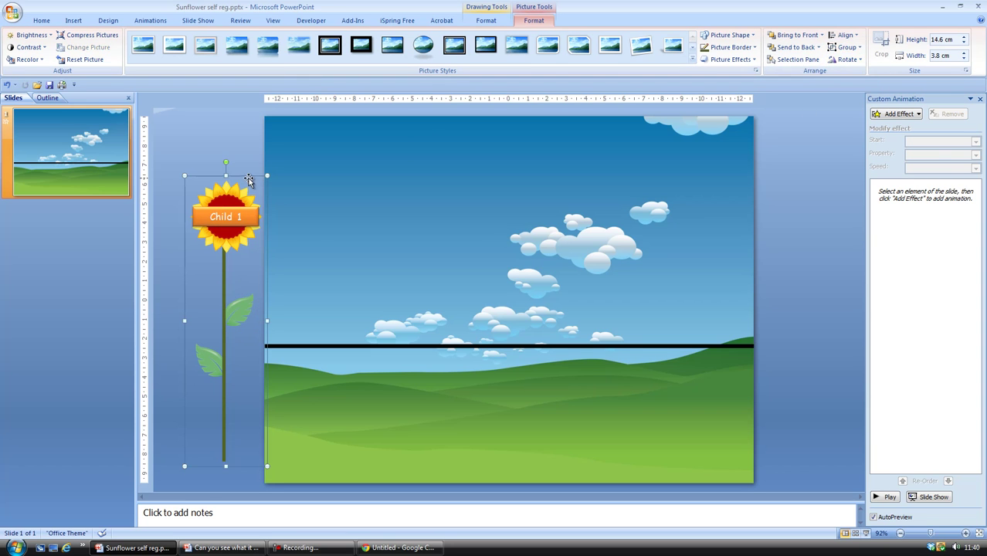
Move the grouped sunflower onto the slide near its left edge, with the group's upper edge against the black line.
{"action": "left_click_drag", "start_coordinate": [248, 179], "coordinate": [230, 144]}
{"action": "left_click", "coordinate": [246, 122]}
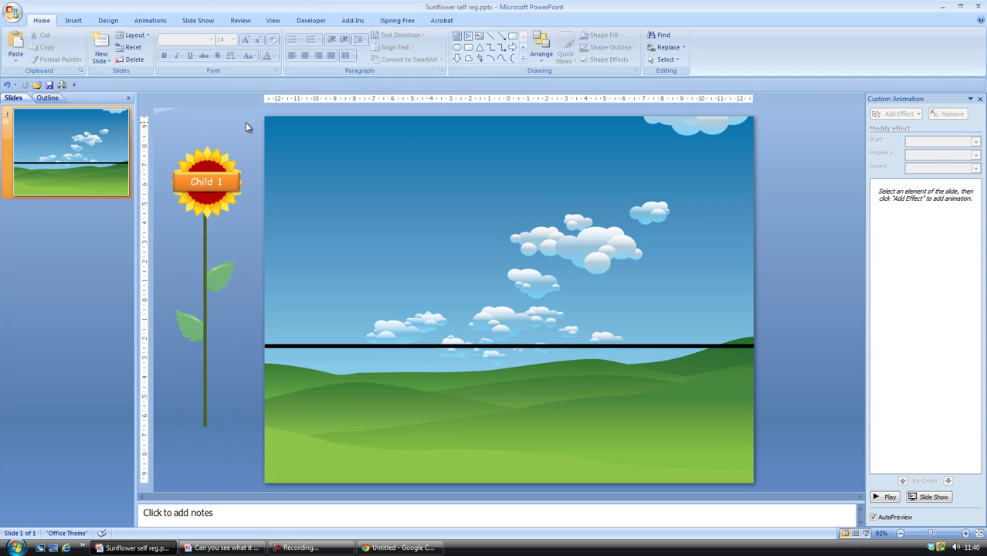
{"action": "left_click", "coordinate": [224, 149]}
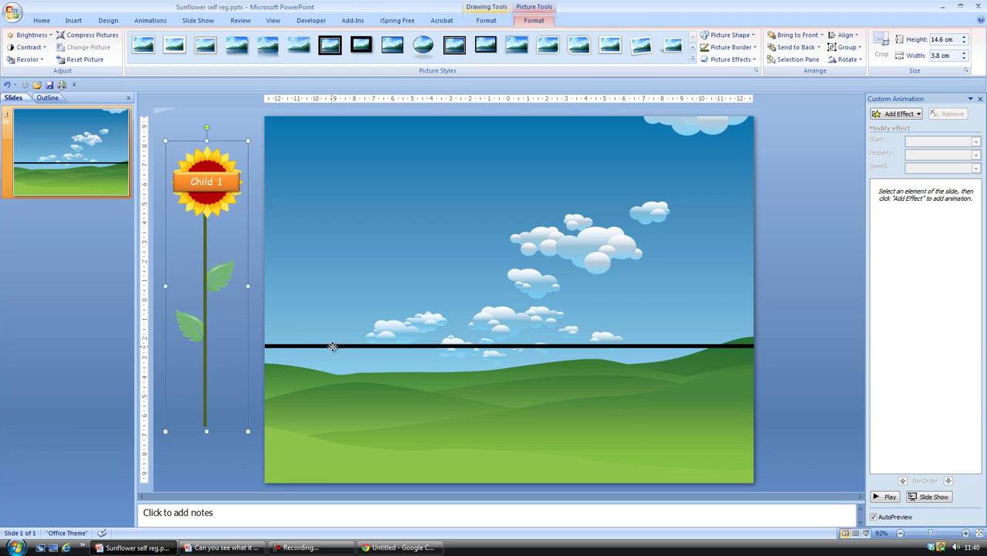
{"action": "key", "text": "ctrl+z"}
{"action": "left_click", "coordinate": [208, 309]}
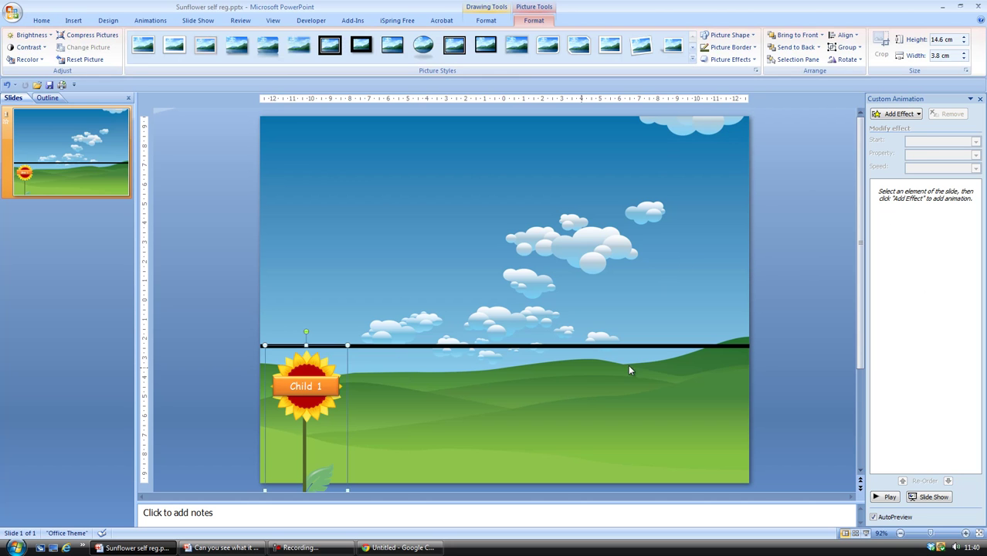
Add a custom straight-line motion path to the sunflower group, running vertically upwards for about 10 cm.
{"action": "left_click", "coordinate": [900, 115]}
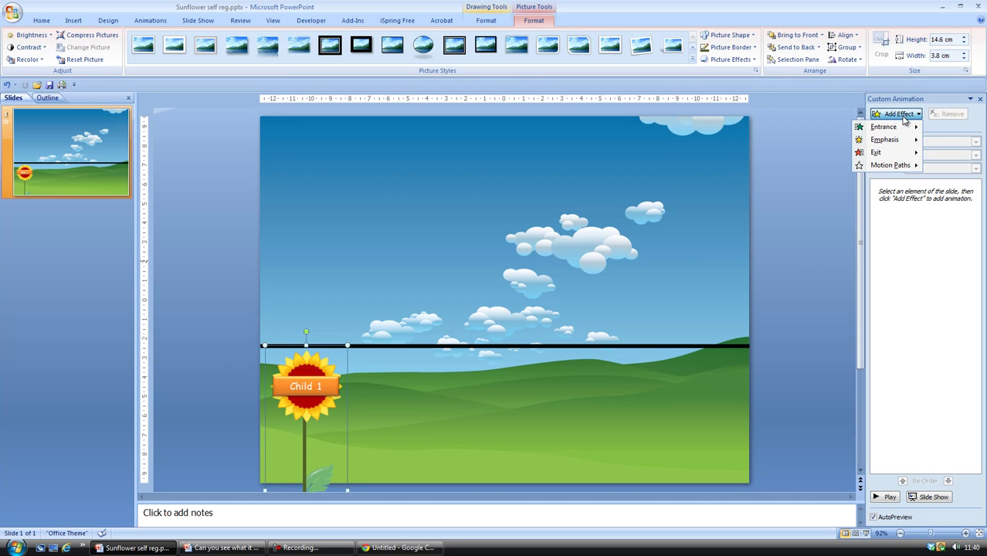
{"action": "mouse_move", "coordinate": [881, 165]}
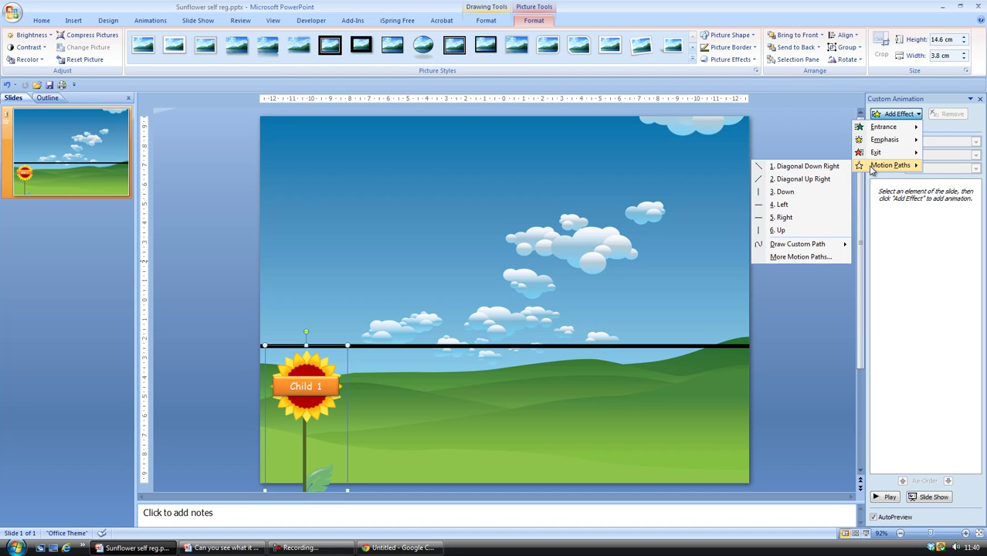
{"action": "mouse_move", "coordinate": [811, 246]}
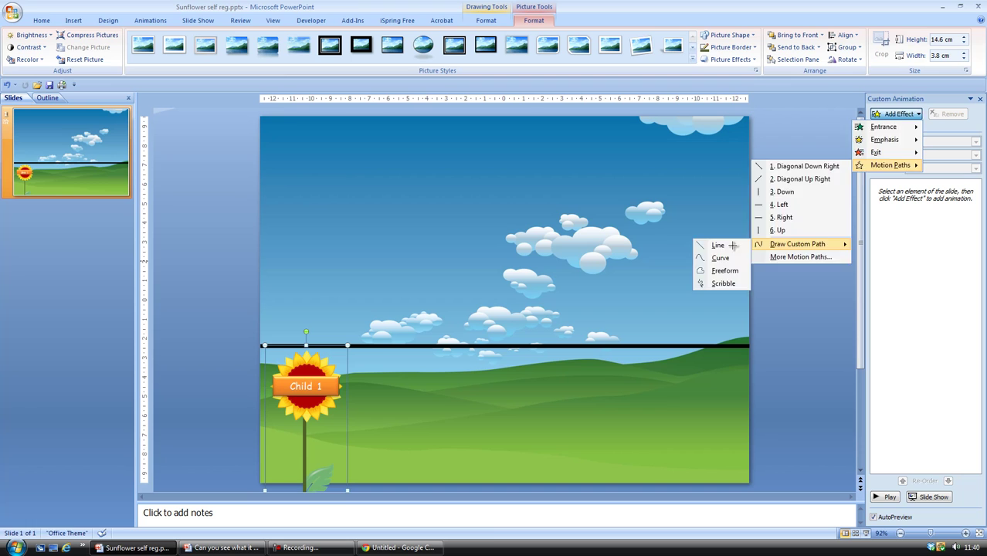
{"action": "left_click", "coordinate": [733, 247]}
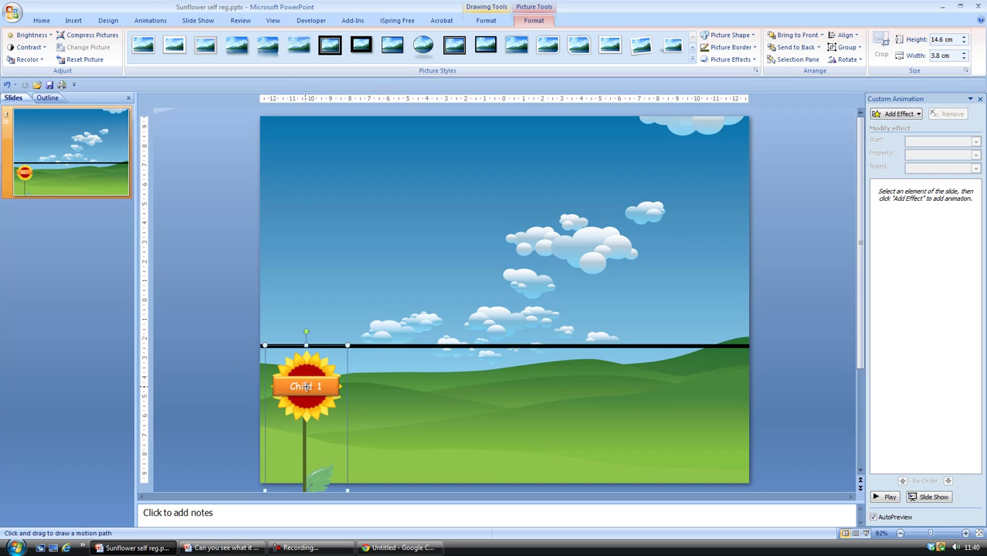
{"action": "left_click_drag", "start_coordinate": [307, 386], "coordinate": [309, 183]}
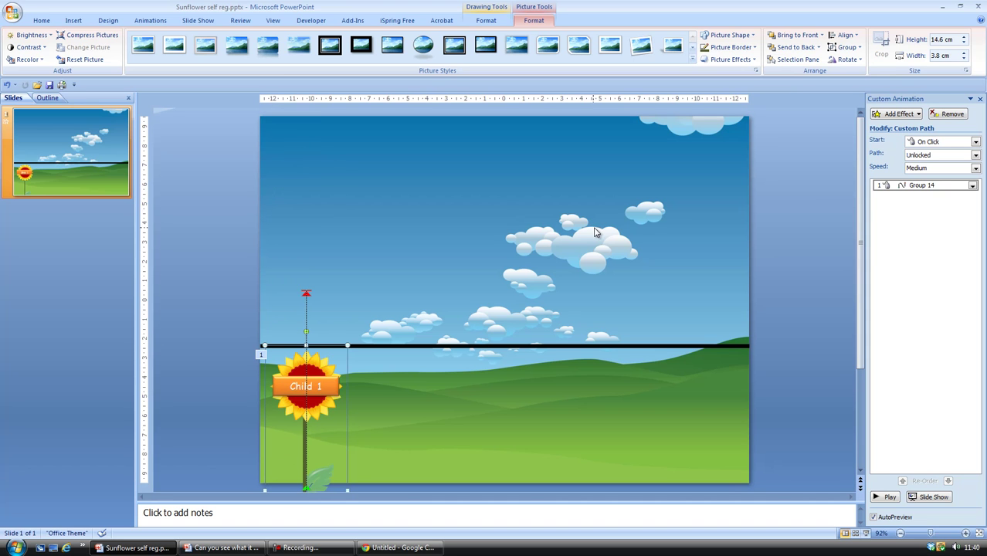
Set the motion path's trigger so the effect starts on click of Group 14.
{"action": "right_click", "coordinate": [894, 185]}
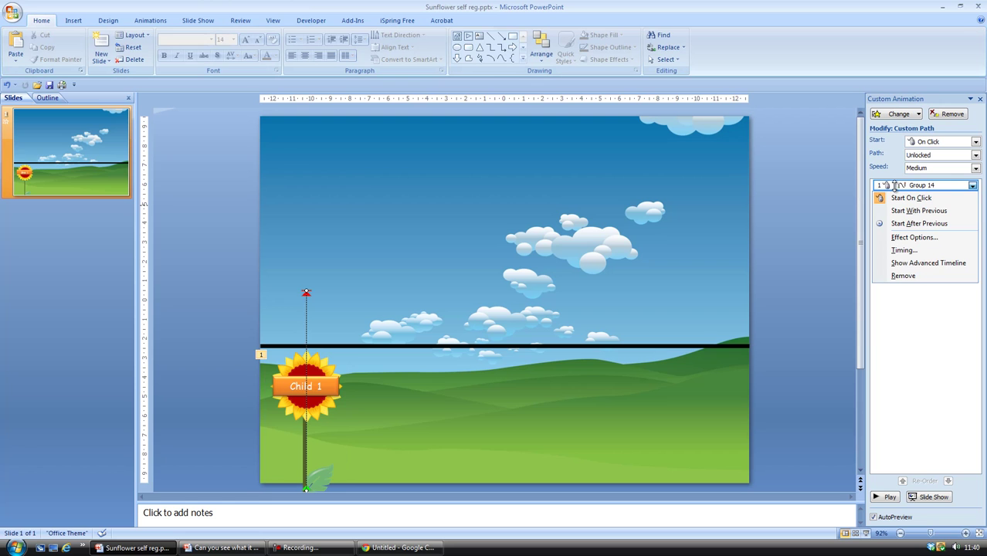
{"action": "left_click", "coordinate": [901, 250]}
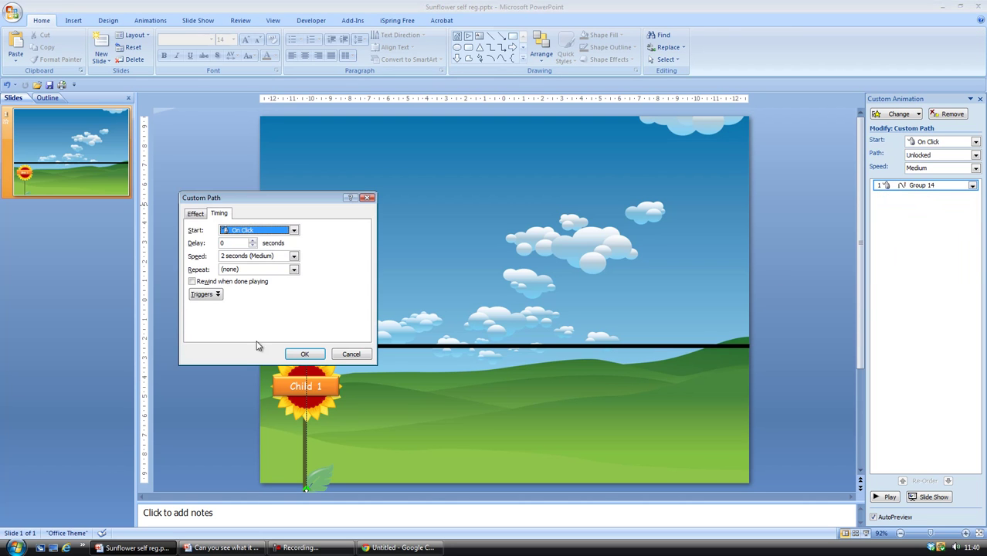
{"action": "left_click", "coordinate": [214, 297]}
{"action": "left_click", "coordinate": [192, 319]}
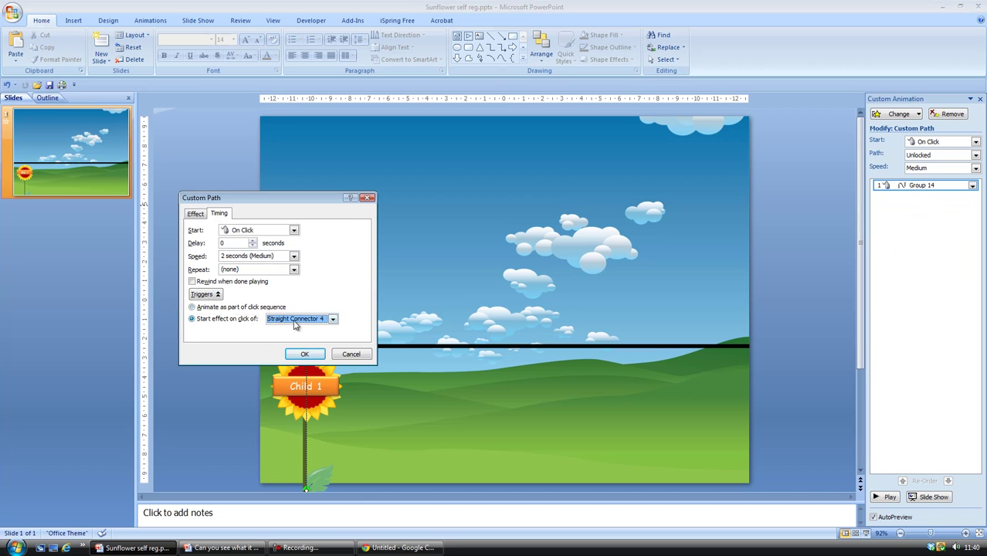
{"action": "left_click", "coordinate": [333, 319]}
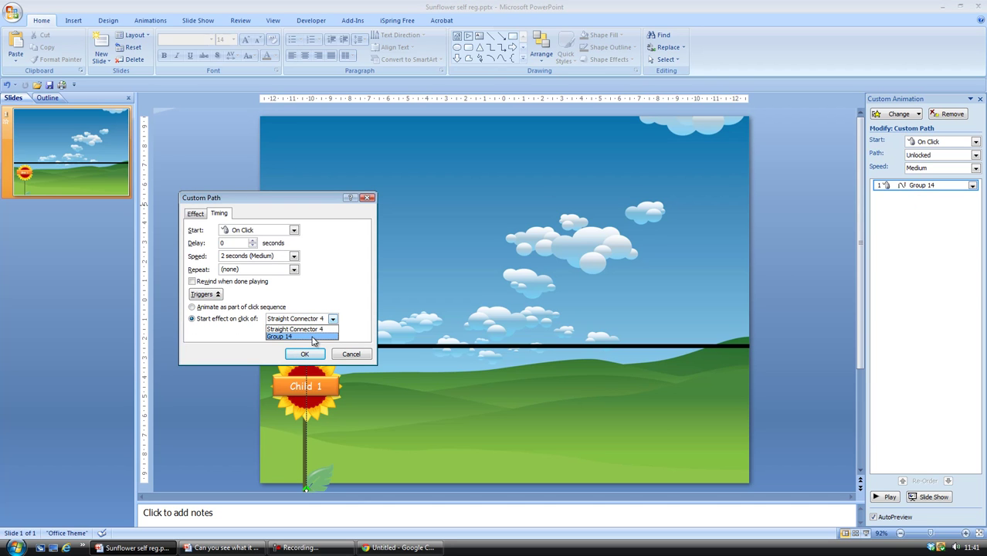
{"action": "left_click", "coordinate": [313, 337]}
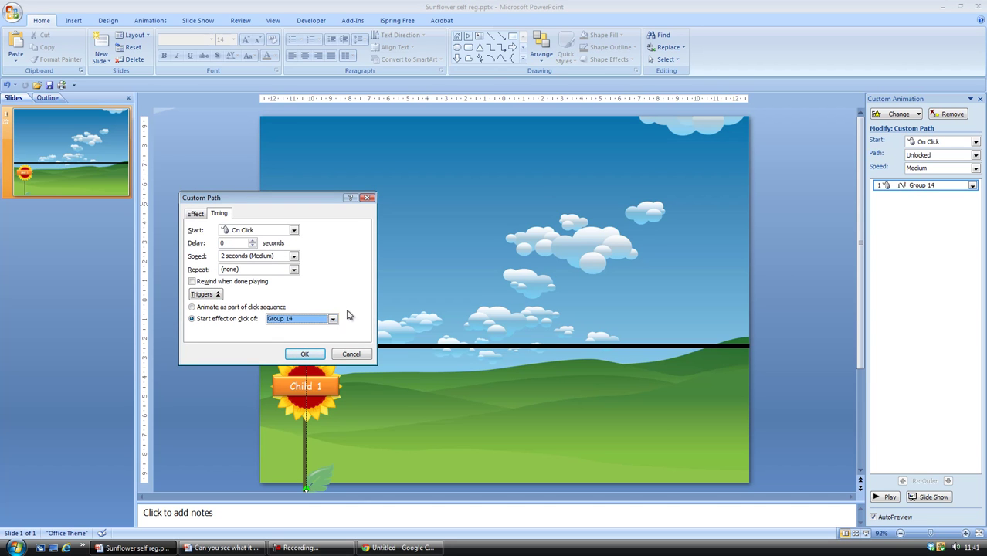
{"action": "left_click", "coordinate": [315, 354]}
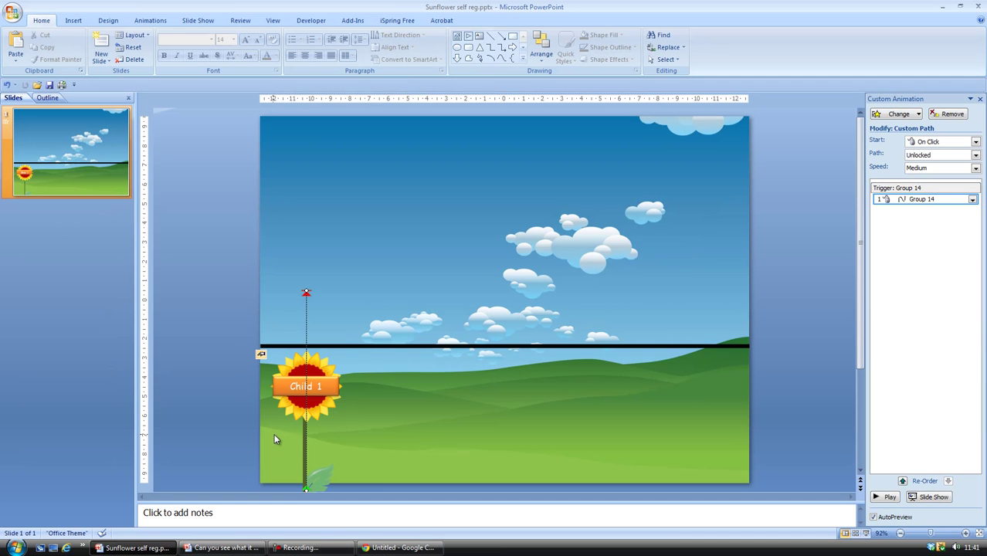
Duplicate the animated sunflower group and place the copy level with the original, directly to its right.
{"action": "left_click", "coordinate": [316, 416]}
{"action": "right_click", "coordinate": [316, 416]}
{"action": "left_click", "coordinate": [340, 302]}
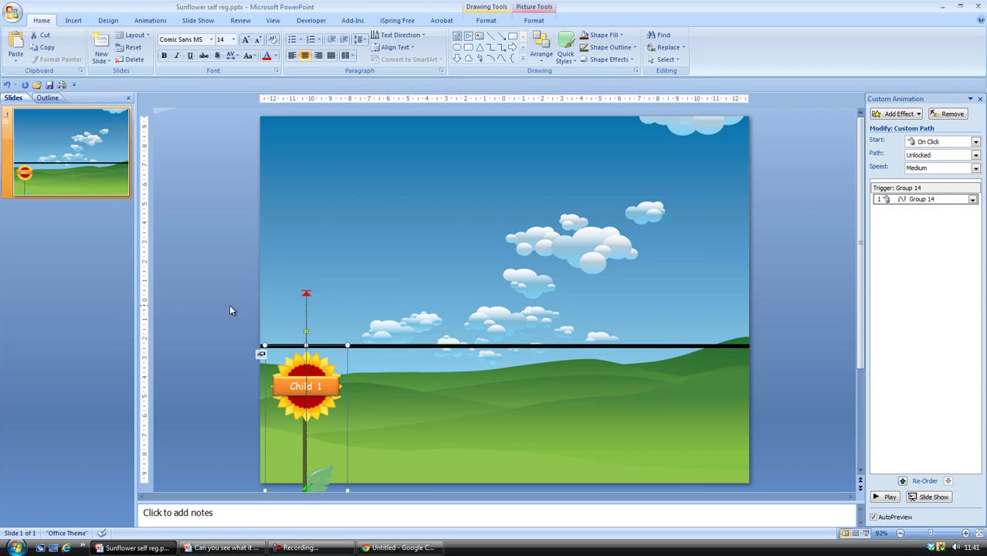
{"action": "right_click", "coordinate": [229, 309]}
{"action": "left_click", "coordinate": [250, 332]}
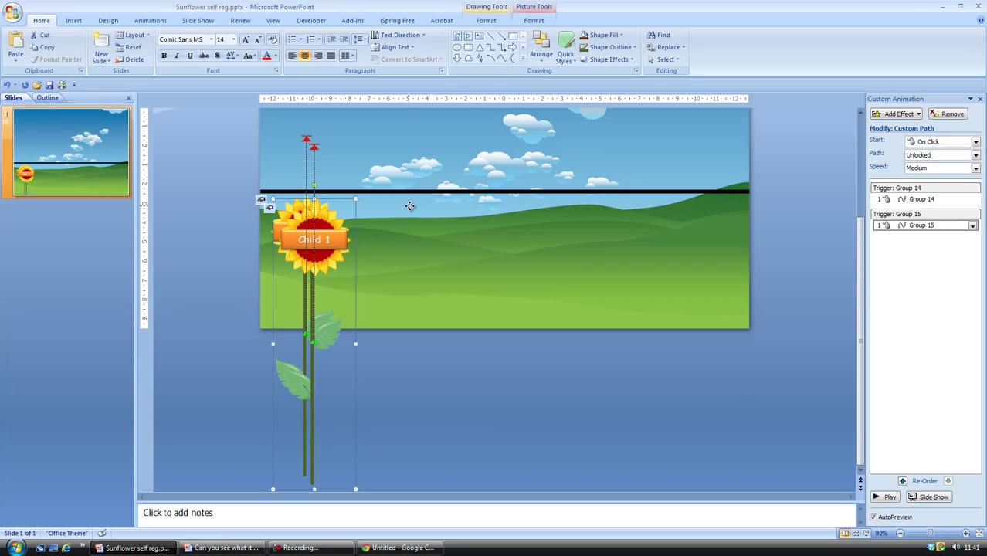
{"action": "left_click_drag", "start_coordinate": [407, 239], "coordinate": [407, 246]}
Change the label on the copied sunflower to "Child 2".
{"action": "left_click", "coordinate": [400, 240]}
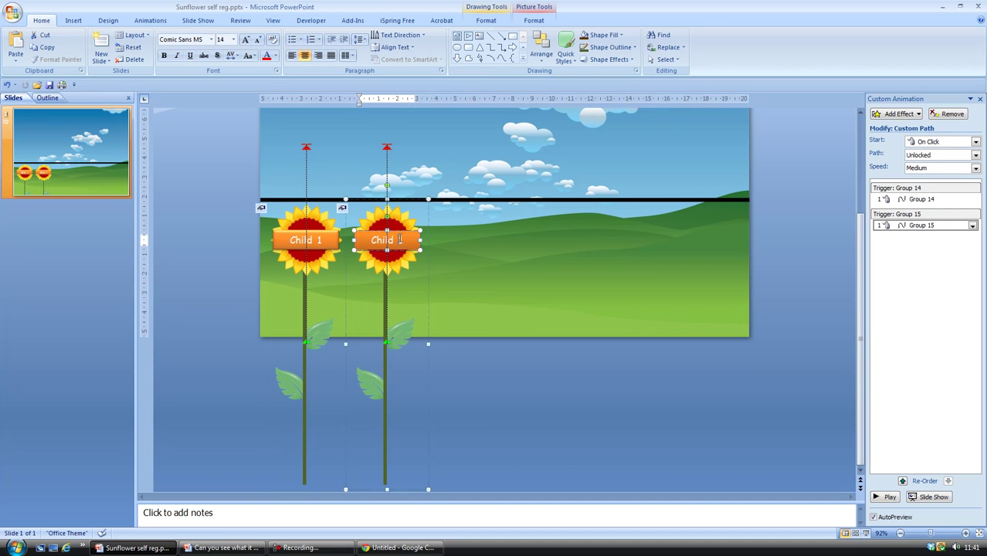
{"action": "double_click", "coordinate": [401, 240]}
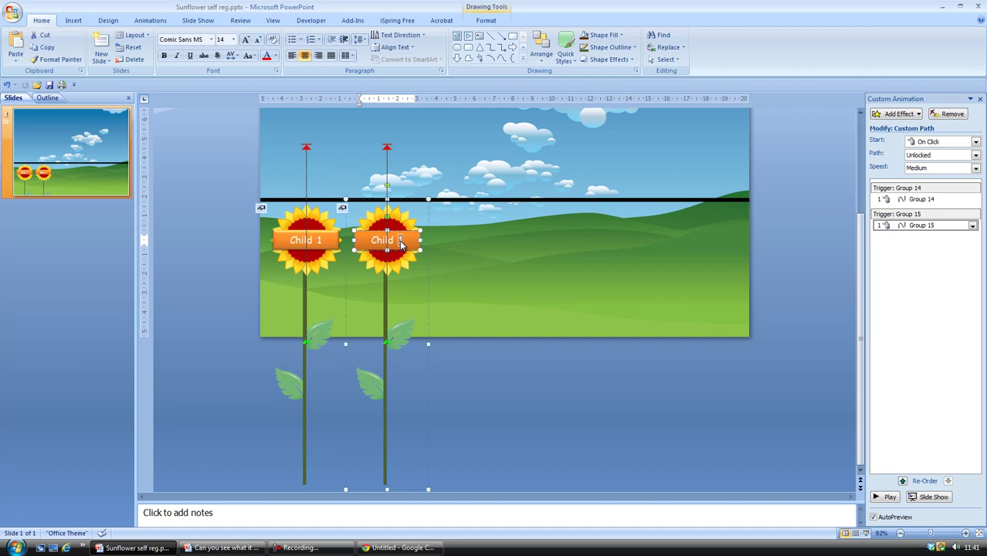
{"action": "type", "text": "2"}
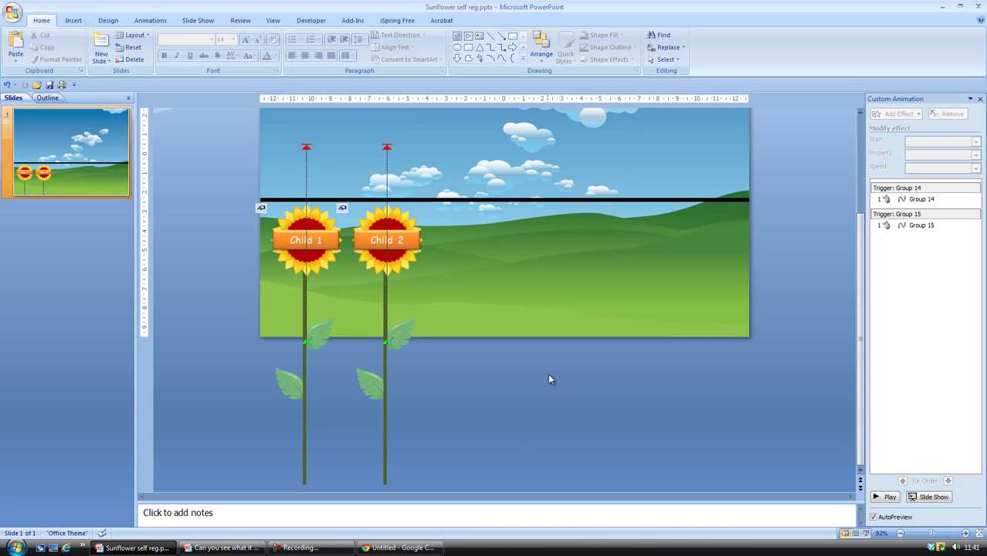
Lower both sunflowers by about 3 cm so their motion paths end just below the black line.
{"action": "scroll", "coordinate": [549, 378], "scroll_direction": "up", "scroll_amount": 3}
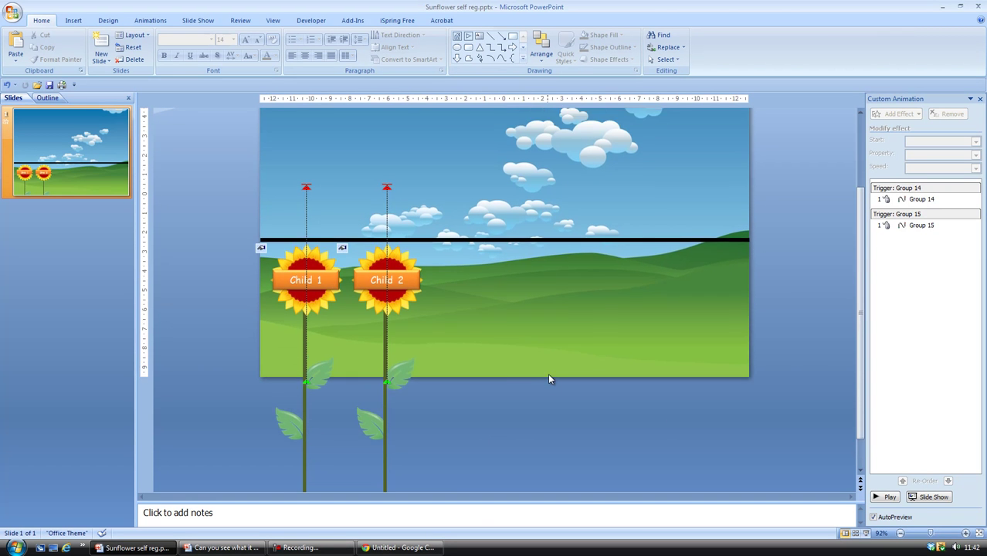
{"action": "scroll", "coordinate": [549, 378], "scroll_direction": "up", "scroll_amount": 1}
{"action": "left_click", "coordinate": [324, 323]}
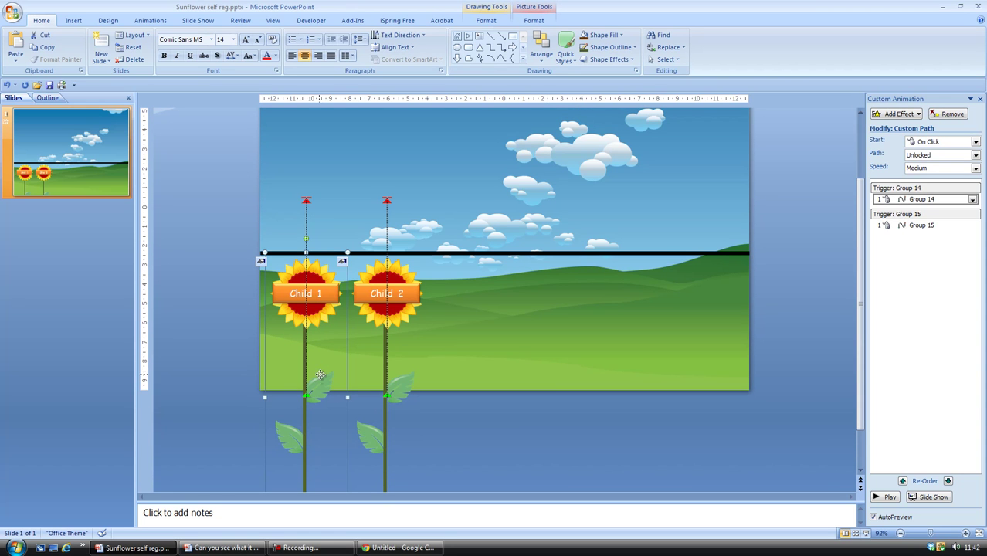
{"action": "left_click_drag", "start_coordinate": [320, 367], "coordinate": [320, 425]}
{"action": "left_click", "coordinate": [393, 326]}
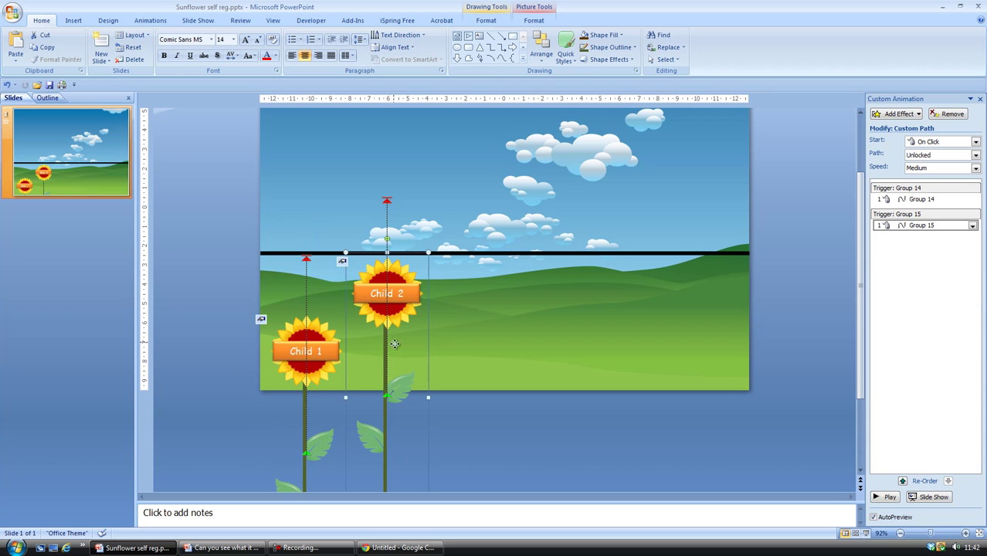
{"action": "left_click_drag", "start_coordinate": [393, 380], "coordinate": [393, 438]}
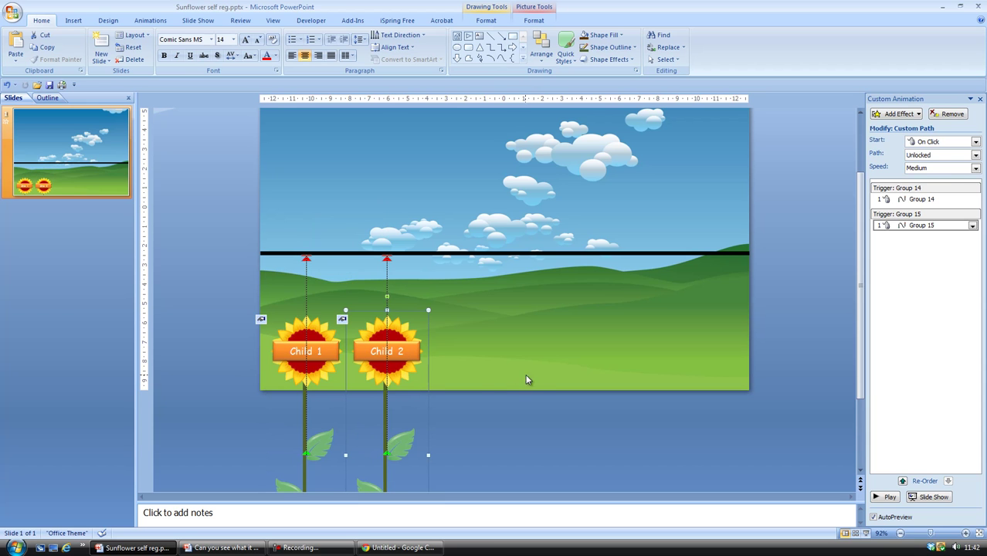
{"action": "scroll", "coordinate": [515, 364], "scroll_direction": "up", "scroll_amount": 3}
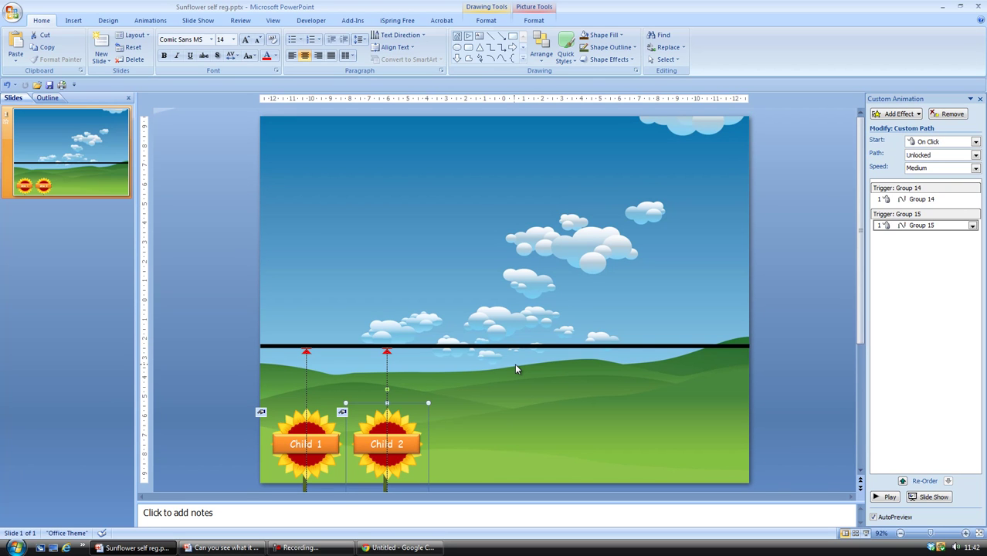
Insert a Shockwave Flash Object control about 244 wide and 108 high in the sky at the slide's upper left.
{"action": "left_click", "coordinate": [311, 21]}
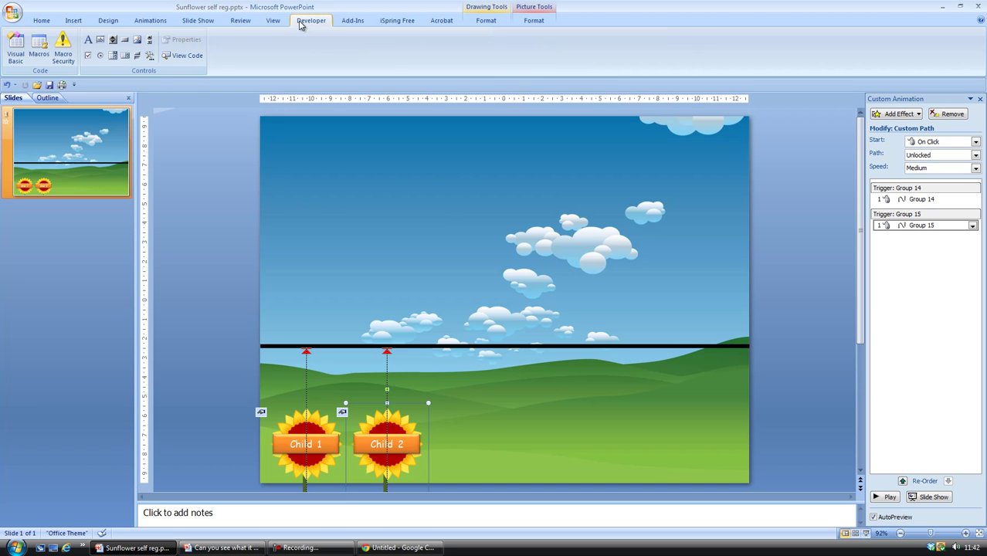
{"action": "left_click", "coordinate": [151, 59]}
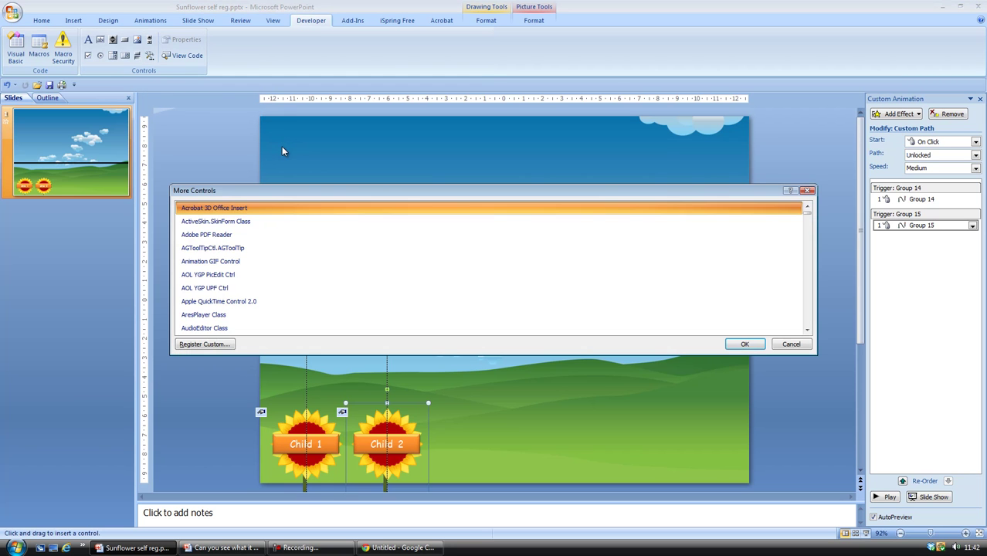
{"action": "left_click", "coordinate": [807, 331]}
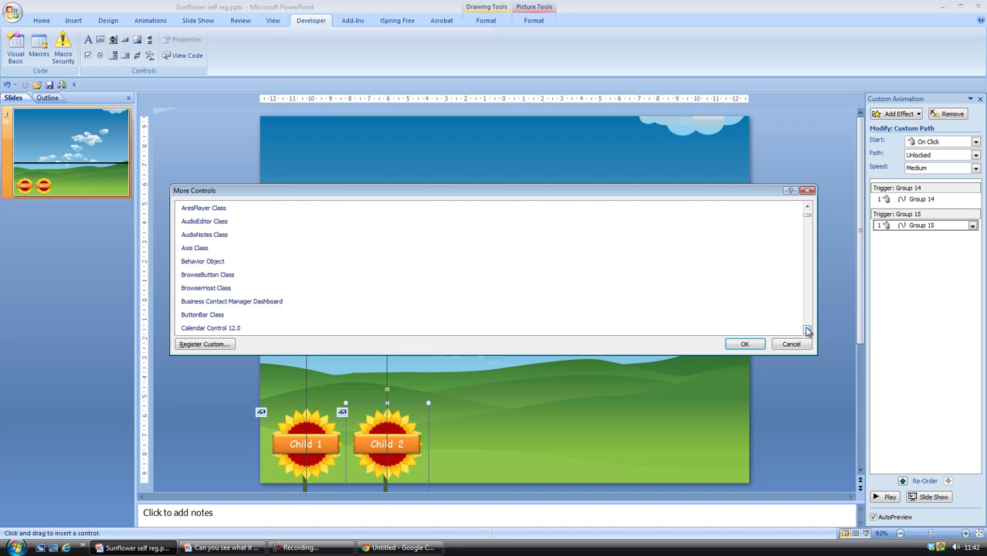
{"action": "left_click", "coordinate": [807, 331]}
{"action": "left_click", "coordinate": [807, 330]}
{"action": "left_click", "coordinate": [807, 330]}
{"action": "left_click", "coordinate": [807, 330]}
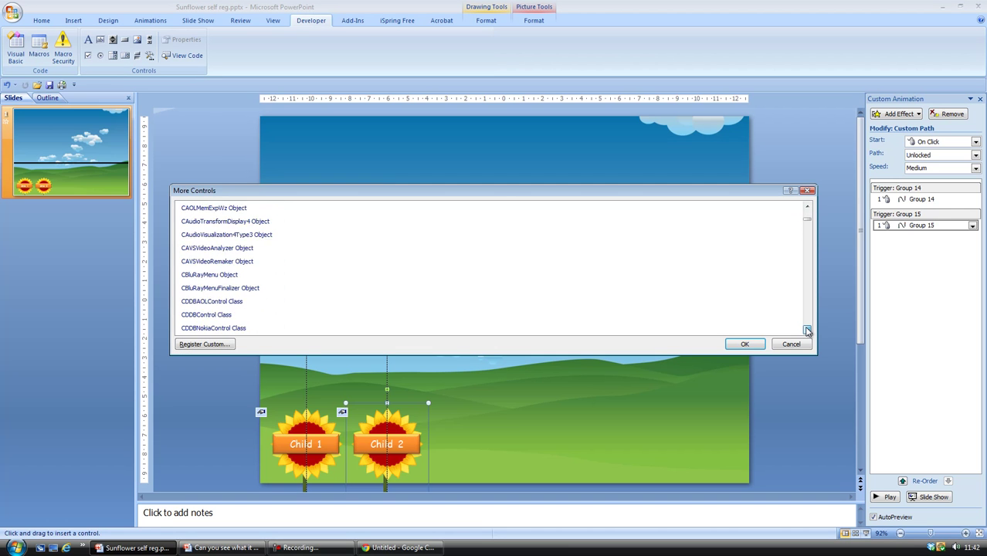
{"action": "left_click", "coordinate": [807, 330]}
{"action": "left_click", "coordinate": [807, 331]}
{"action": "left_click", "coordinate": [807, 226]}
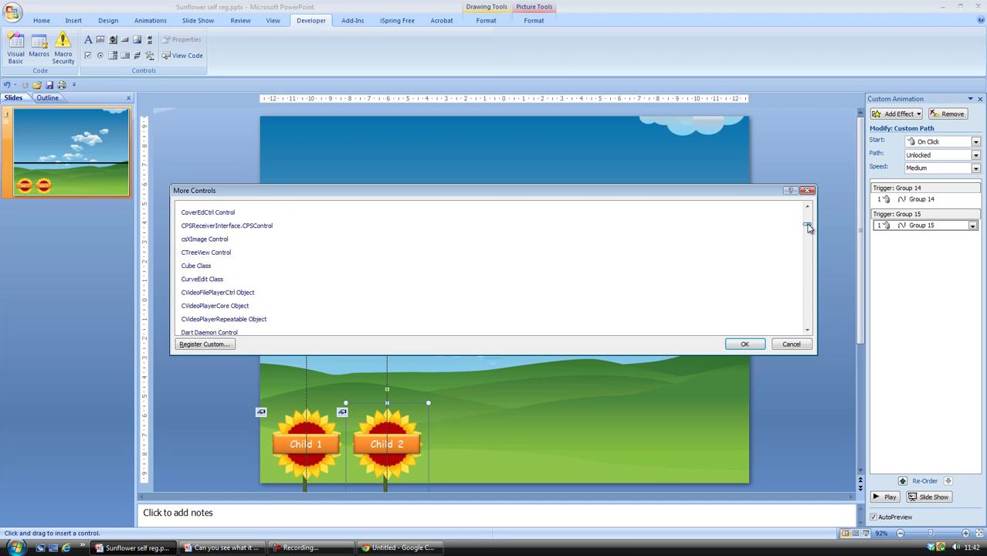
{"action": "left_click_drag", "start_coordinate": [808, 226], "coordinate": [808, 310]}
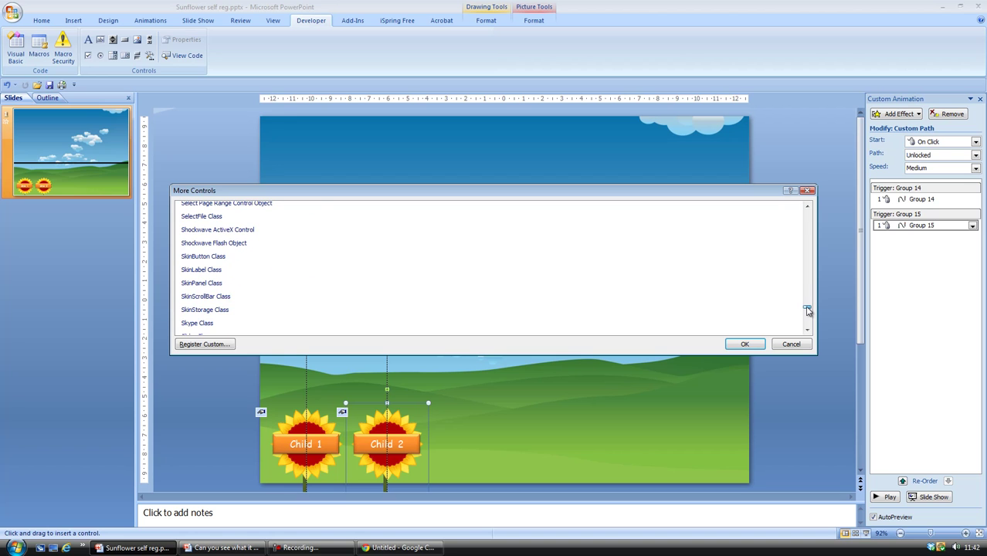
{"action": "left_click", "coordinate": [495, 246]}
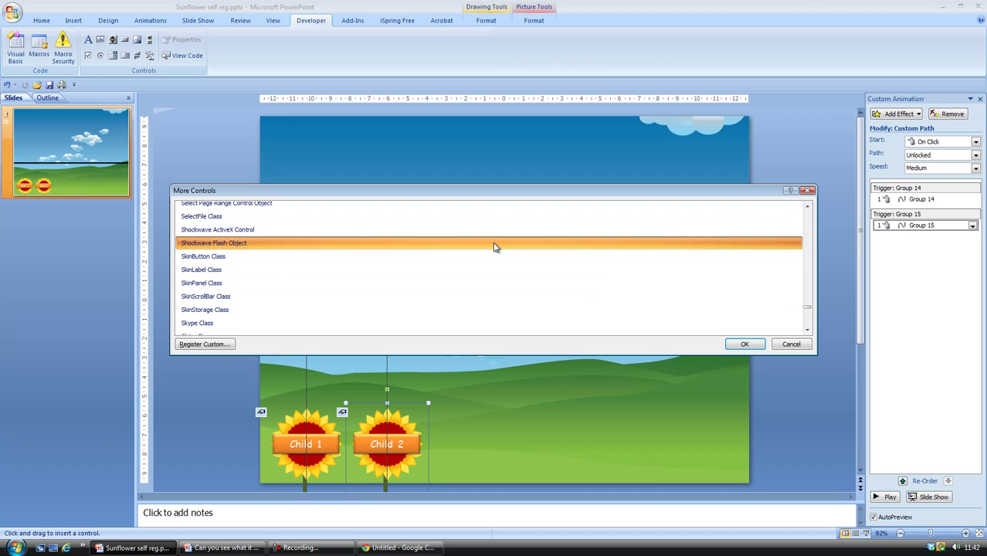
{"action": "left_click", "coordinate": [739, 344]}
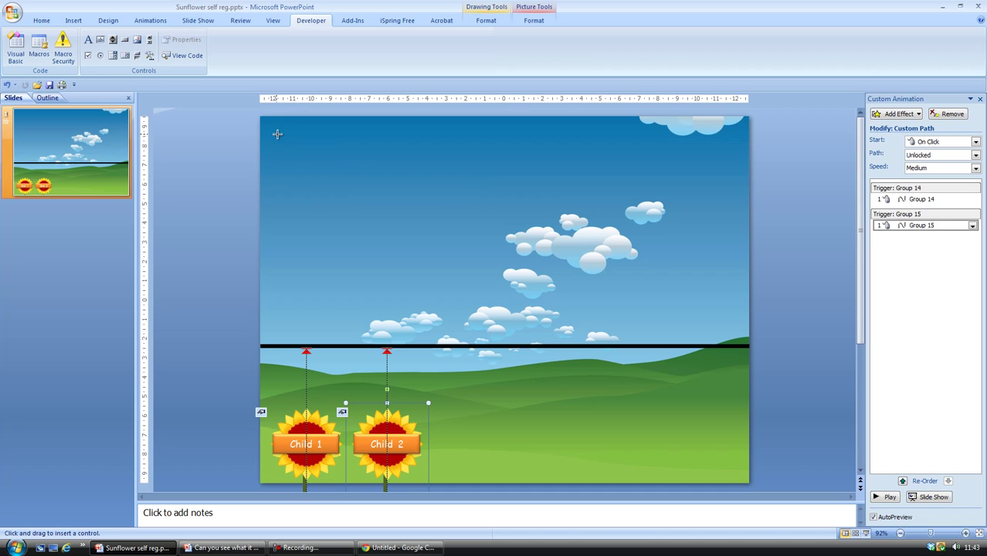
{"action": "left_click_drag", "start_coordinate": [277, 134], "coordinate": [444, 207]}
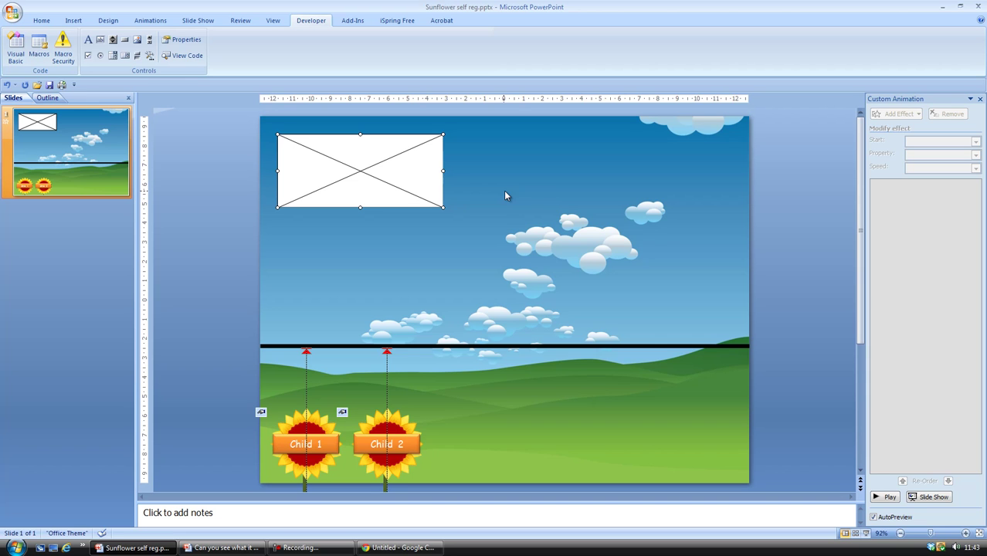
{"action": "right_click", "coordinate": [414, 171]}
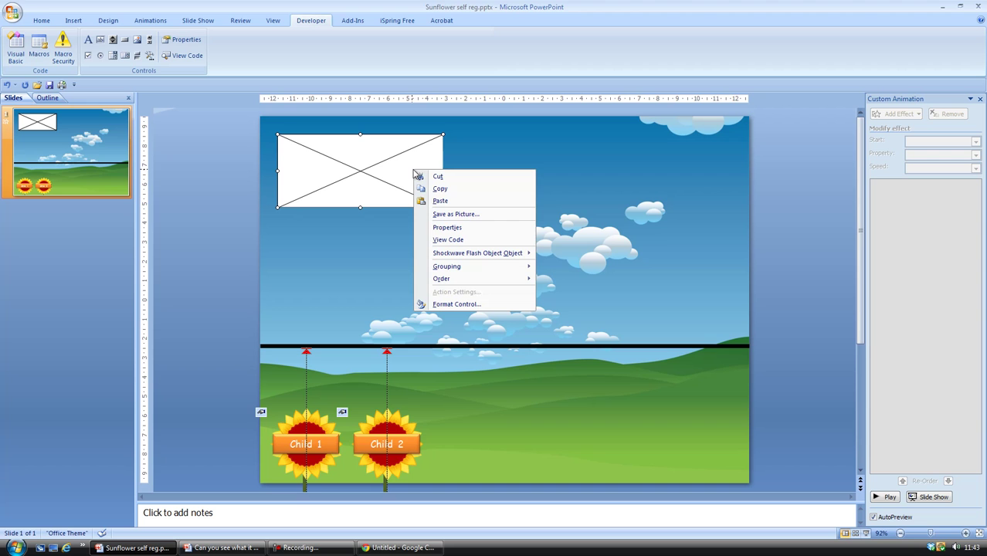
{"action": "left_click", "coordinate": [437, 229]}
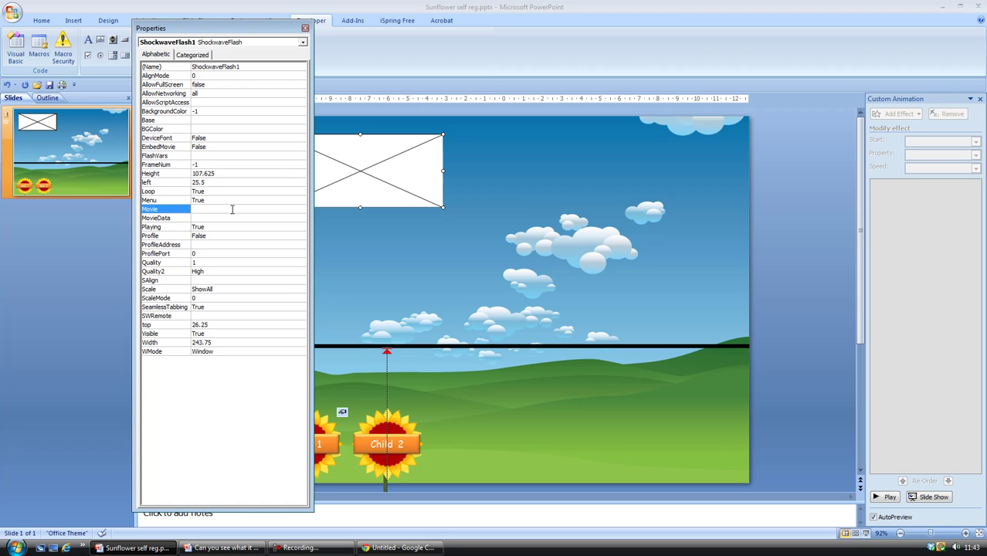
{"action": "type", "text": "http://communication4all.co"}
{"action": "type", "text": ".uk/D"}
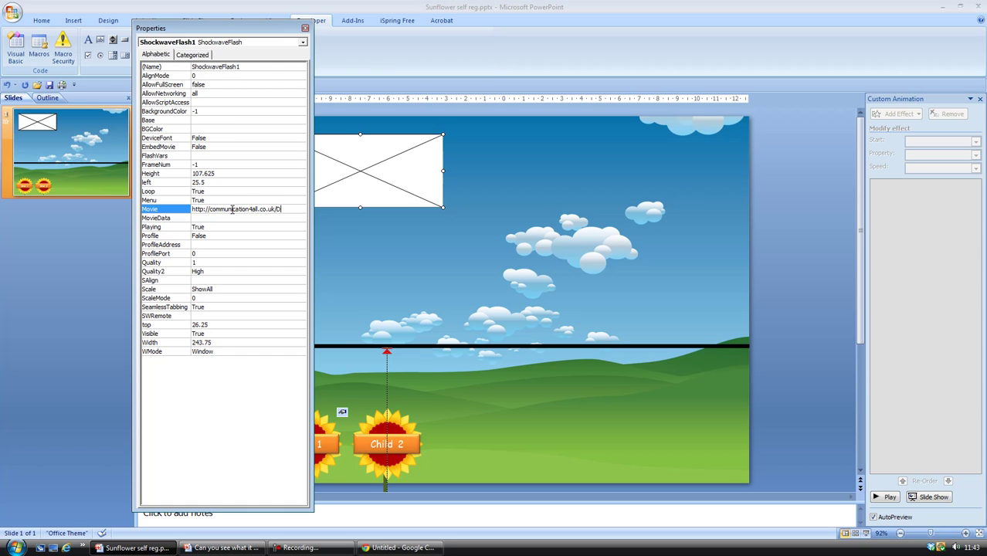
{"action": "type", "text": "igitalClock.sw"}
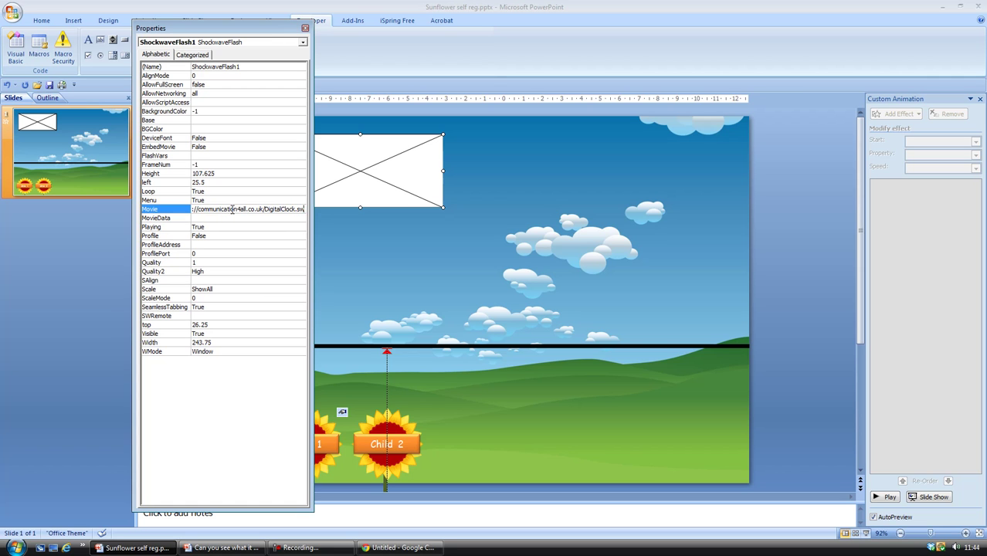
{"action": "type", "text": "f"}
{"action": "left_click", "coordinate": [522, 199]}
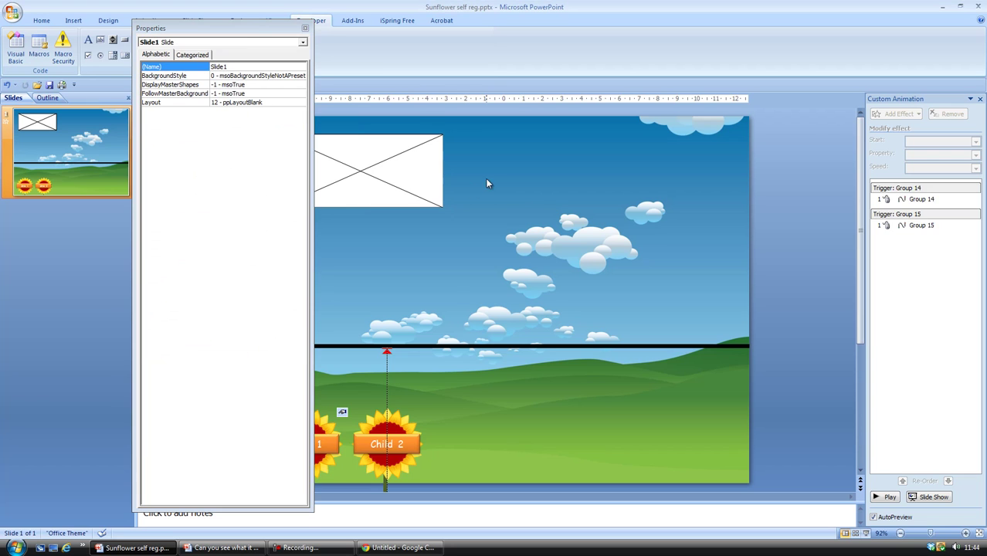
{"action": "left_click", "coordinate": [305, 28]}
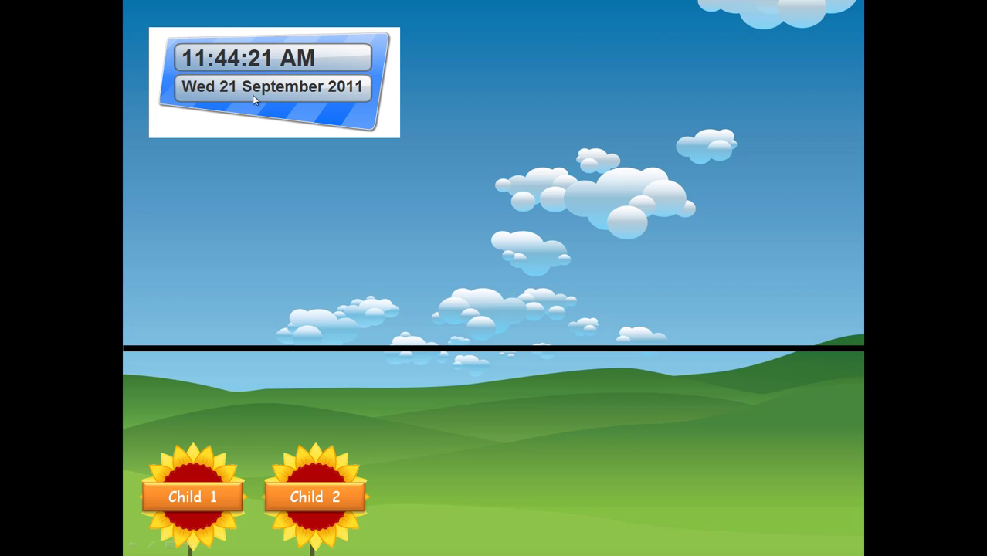
{"action": "right_click", "coordinate": [368, 256]}
{"action": "left_click", "coordinate": [404, 375]}
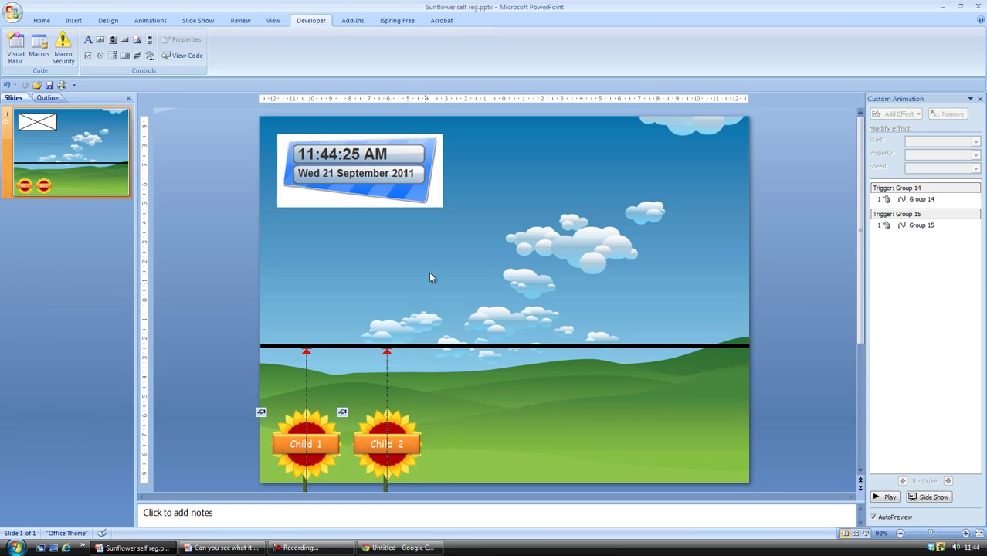
Shrink the digital clock to about 144 by 54, place it in the slide's upper-left corner, and check it in a slide show.
{"action": "left_click", "coordinate": [437, 206]}
{"action": "left_click_drag", "start_coordinate": [443, 207], "coordinate": [358, 153]}
{"action": "left_click", "coordinate": [392, 174]}
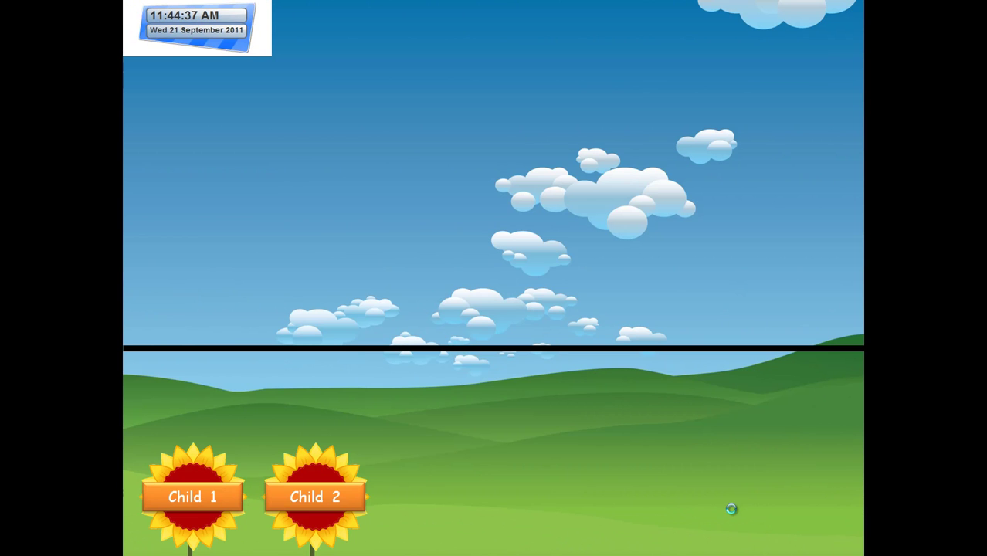
{"action": "right_click", "coordinate": [642, 471]}
{"action": "left_click", "coordinate": [692, 465]}
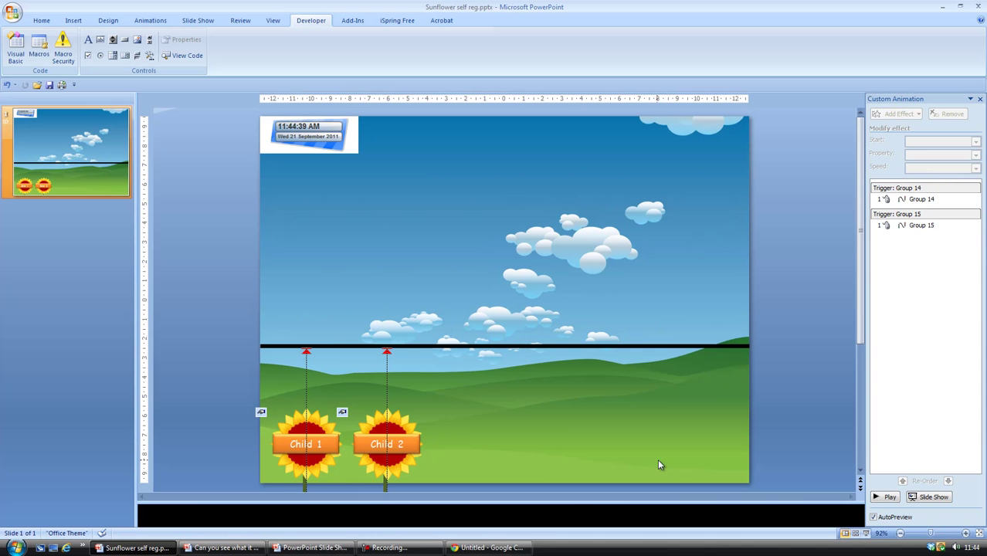
Delete "/Digital" from the Movie address in the clock control's properties.
{"action": "left_click", "coordinate": [343, 154]}
{"action": "right_click", "coordinate": [346, 152]}
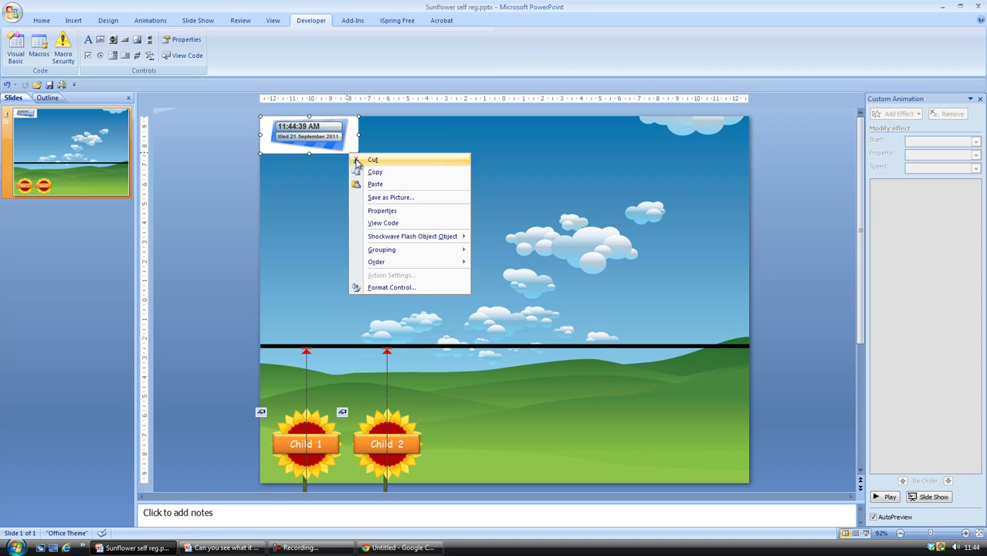
{"action": "left_click", "coordinate": [402, 212]}
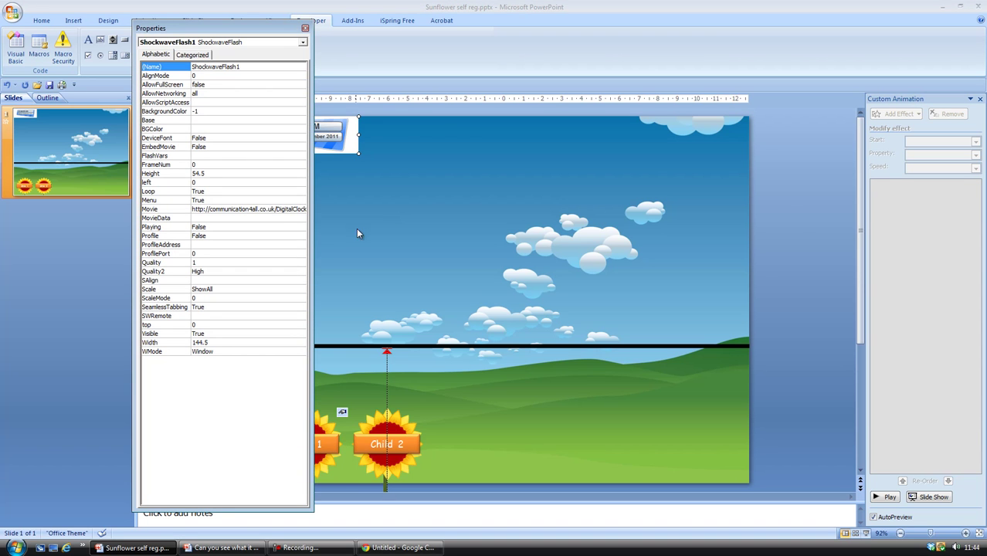
{"action": "left_click", "coordinate": [291, 210]}
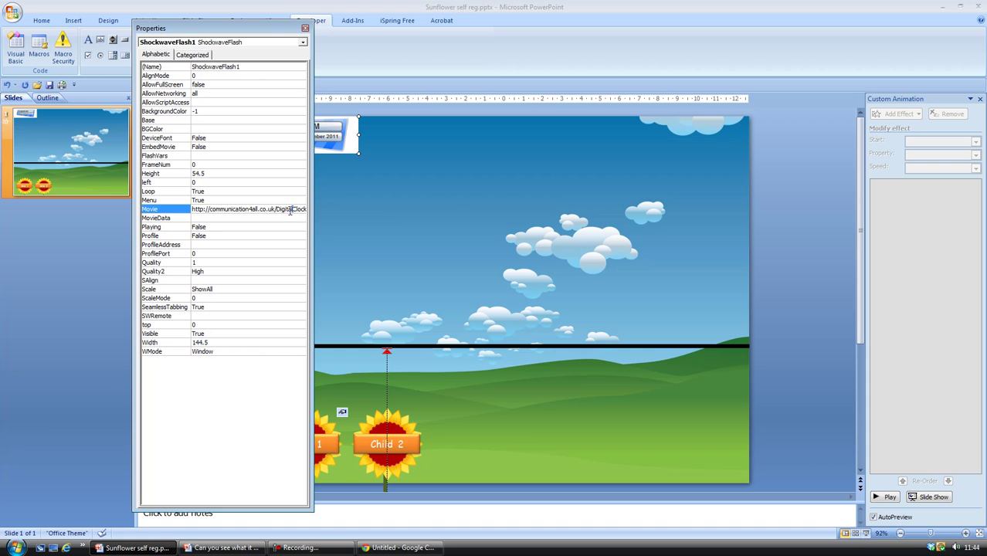
{"action": "key", "text": "BackSpace"}
{"action": "key", "text": "BackSpace"}
{"action": "key", "text": "BackSpace"}
{"action": "key", "text": "BackSpace"}
{"action": "key", "text": "BackSpace"}
{"action": "key", "text": "BackSpace"}
{"action": "key", "text": "BackSpace"}
{"action": "key", "text": "BackSpace"}
{"action": "left_click", "coordinate": [305, 29]}
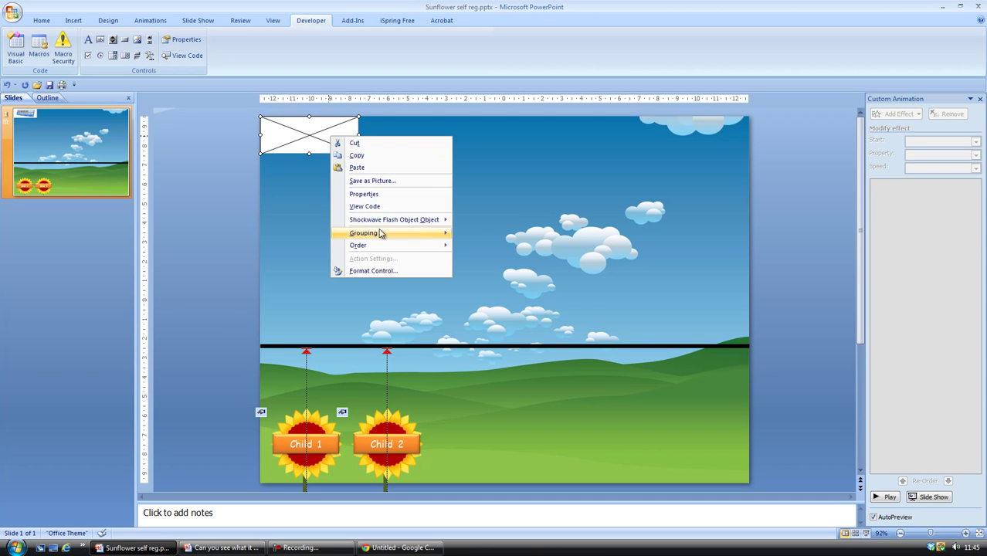
{"action": "mouse_move", "coordinate": [386, 224]}
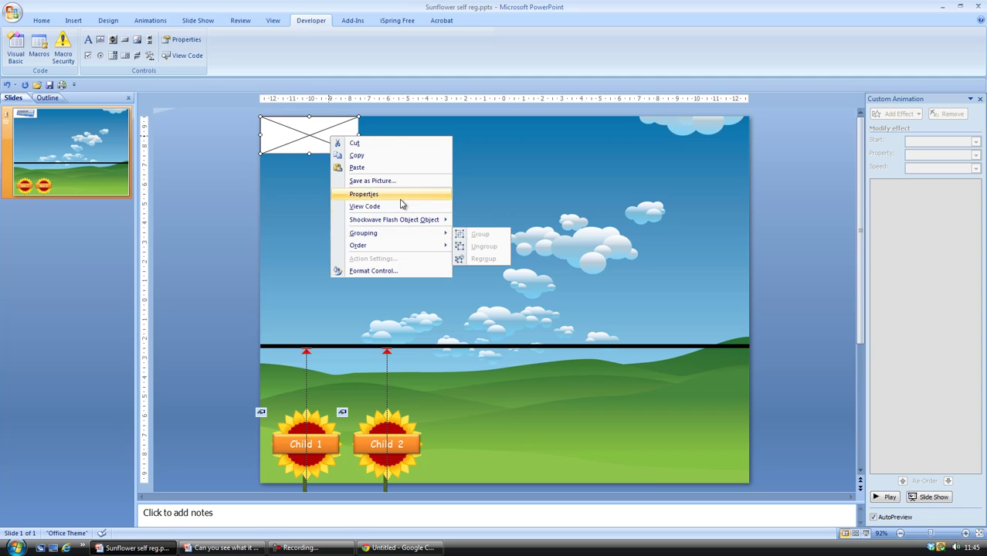
{"action": "left_click", "coordinate": [378, 194]}
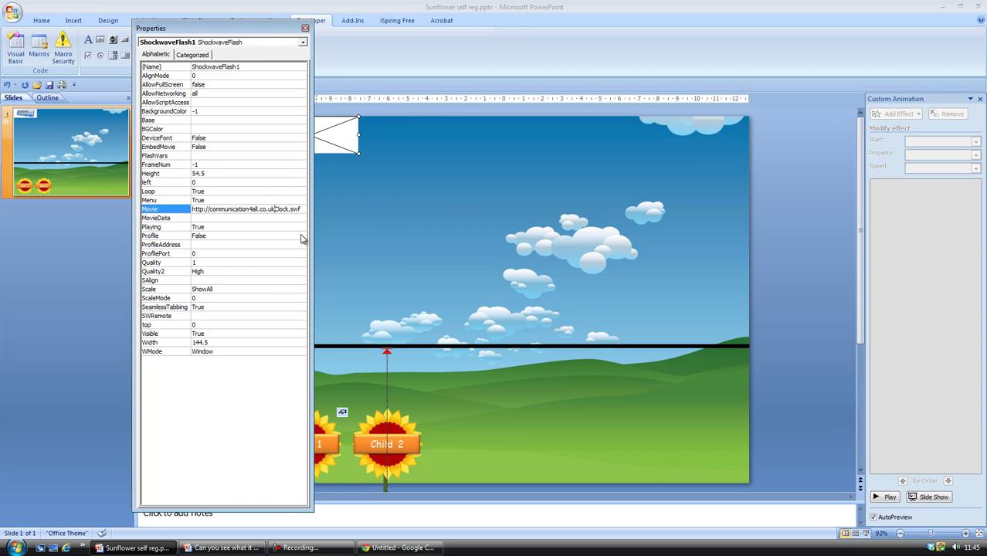
{"action": "type", "text": "/"}
{"action": "left_click", "coordinate": [305, 28]}
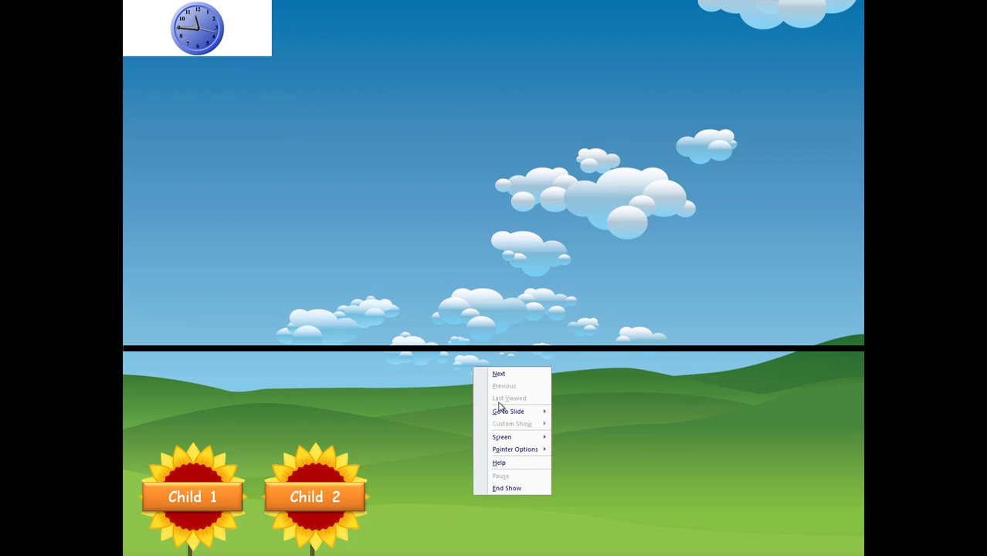
End the slide show and resize the analogue clock control to about 4.5 cm wide and 5 cm tall.
{"action": "left_click", "coordinate": [515, 489]}
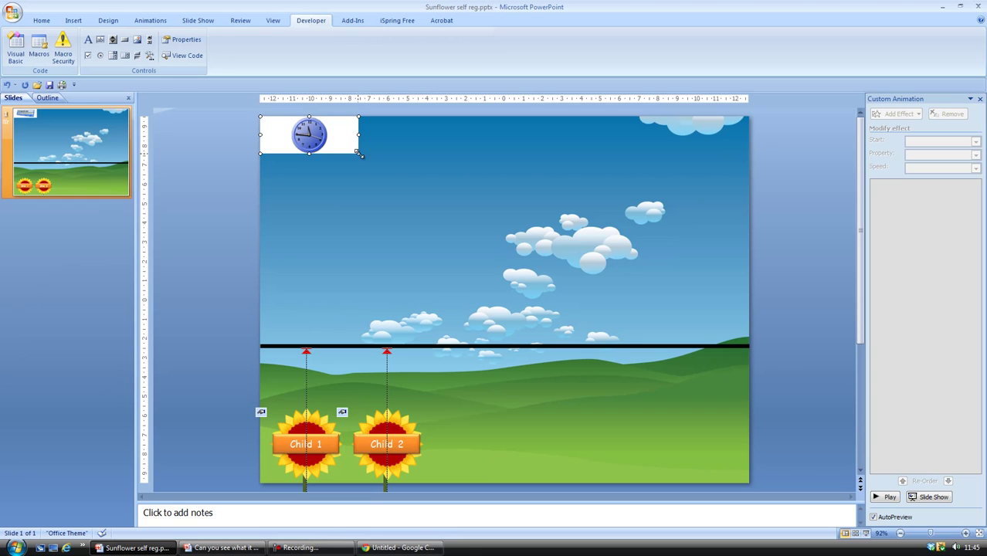
{"action": "left_click_drag", "start_coordinate": [358, 152], "coordinate": [346, 217]}
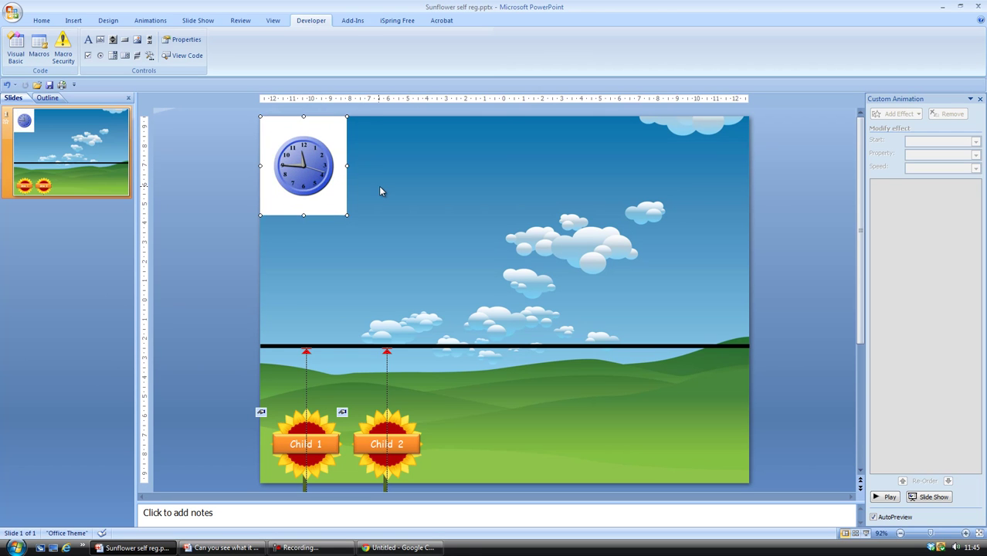